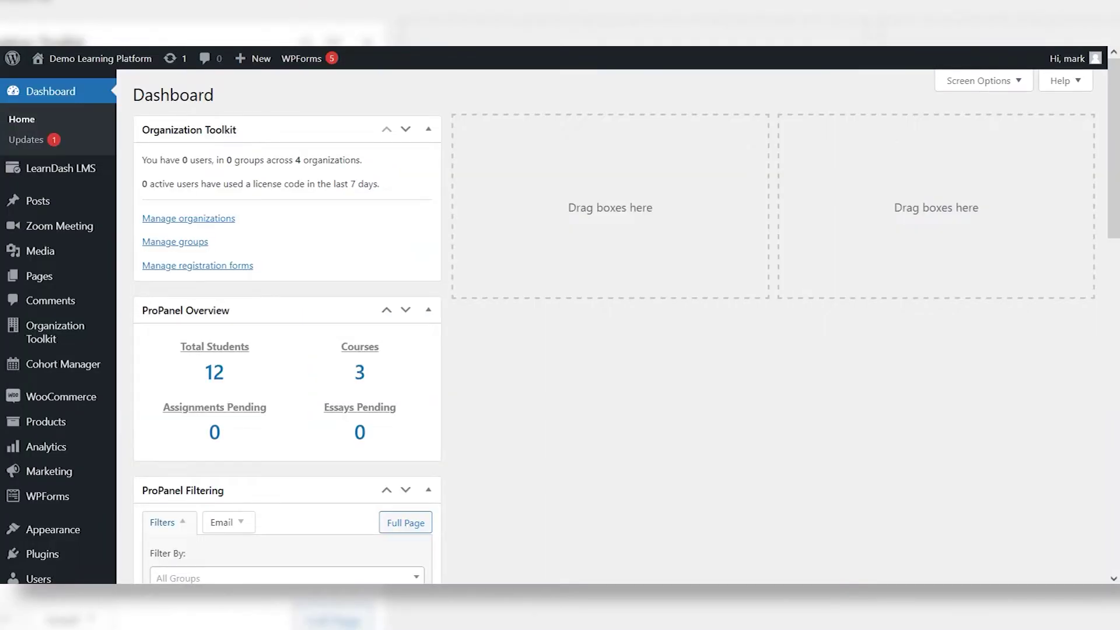
Open the Translations tab of the LearnDash LMS settings, which lists English (en_US) as installed.
mouse_move(61, 168)
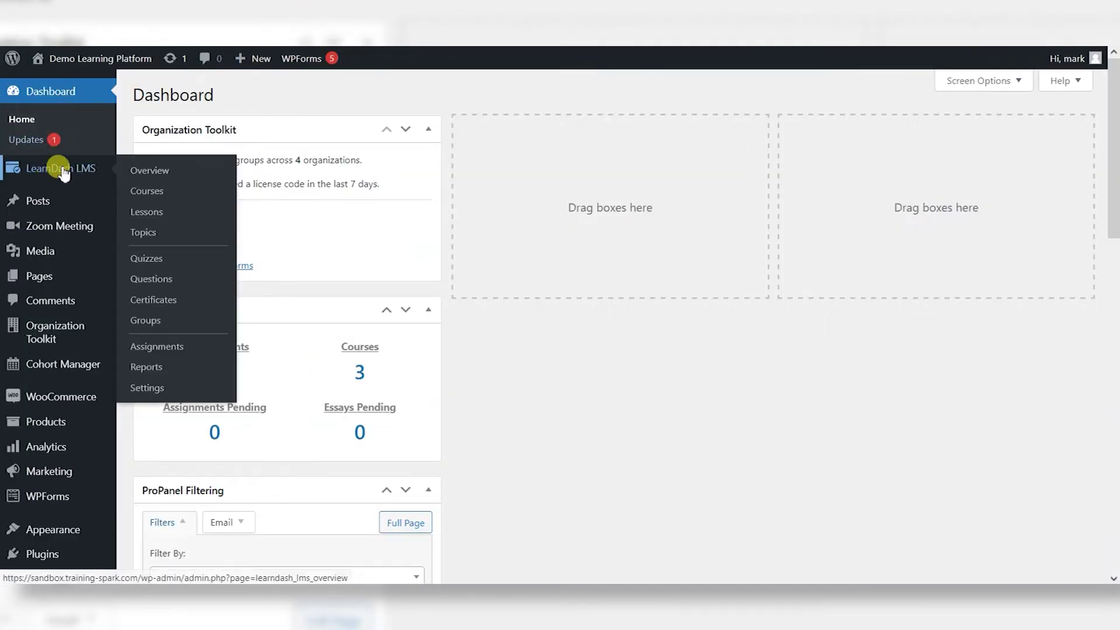
left_click(155, 391)
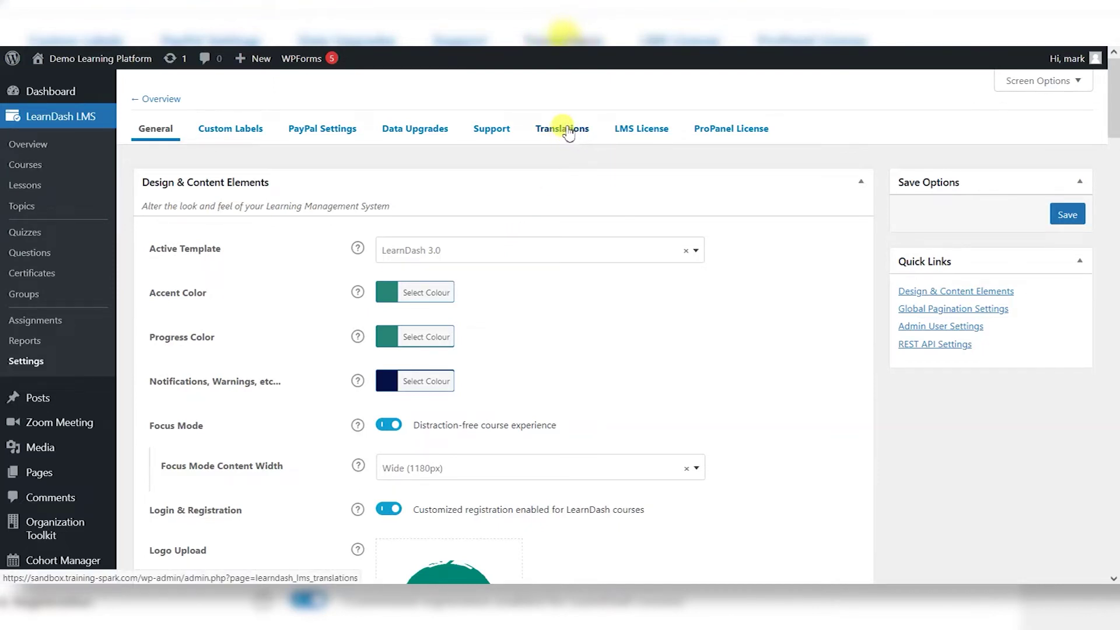
left_click(566, 131)
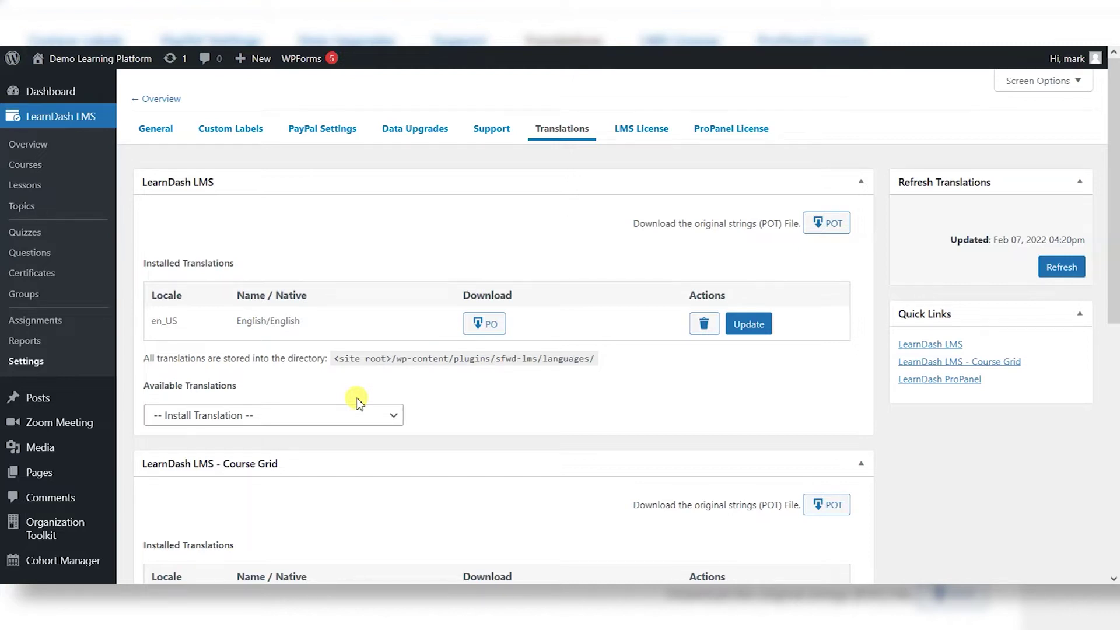
Install the Dutch / Nederlands (nl_NL) translation for LearnDash LMS.
scroll(431, 388, "down", 2)
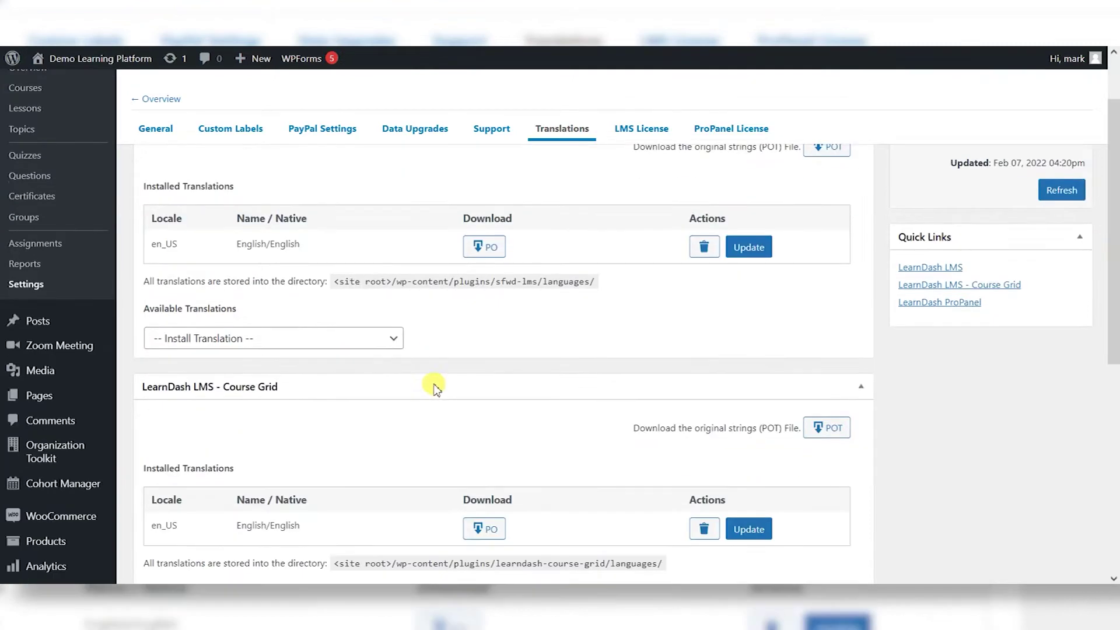
left_click(366, 342)
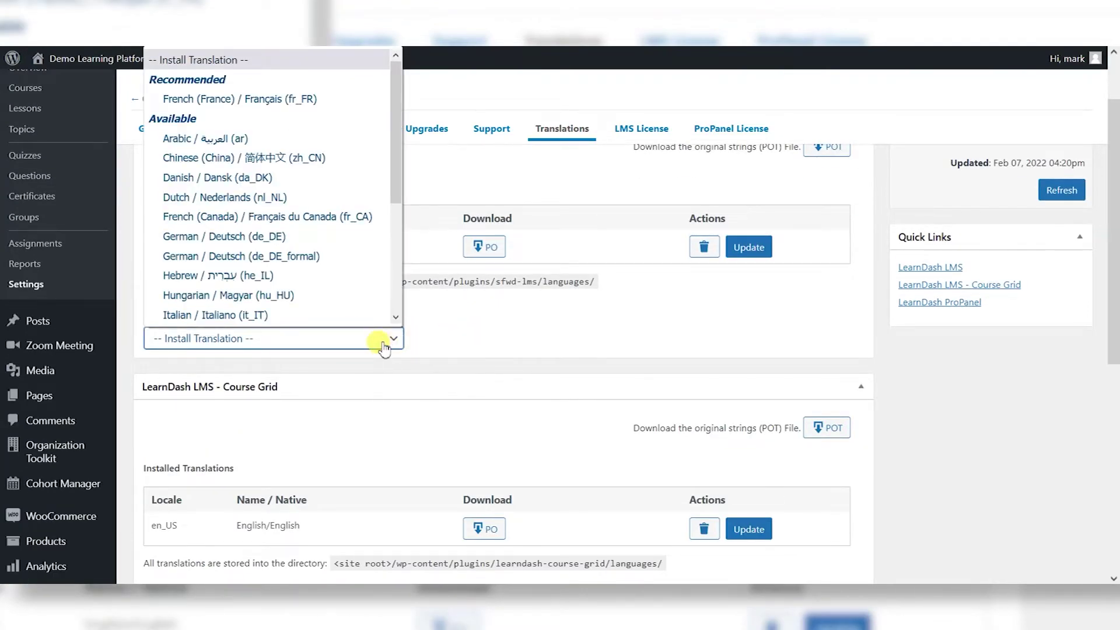
left_click_drag(393, 146, 401, 167)
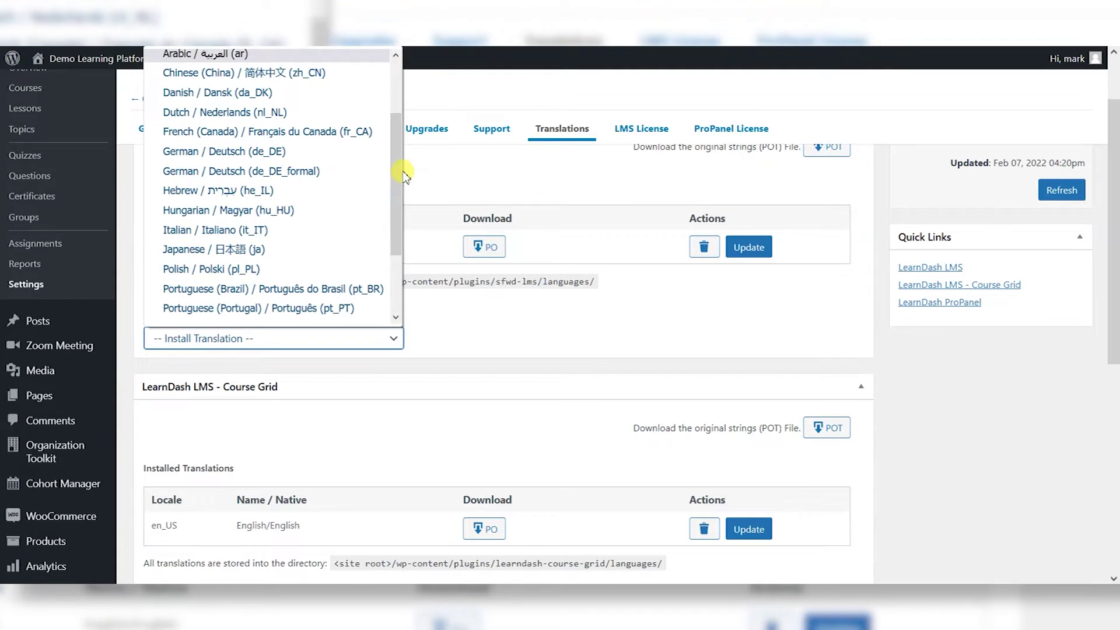
left_click(212, 112)
left_click(438, 341)
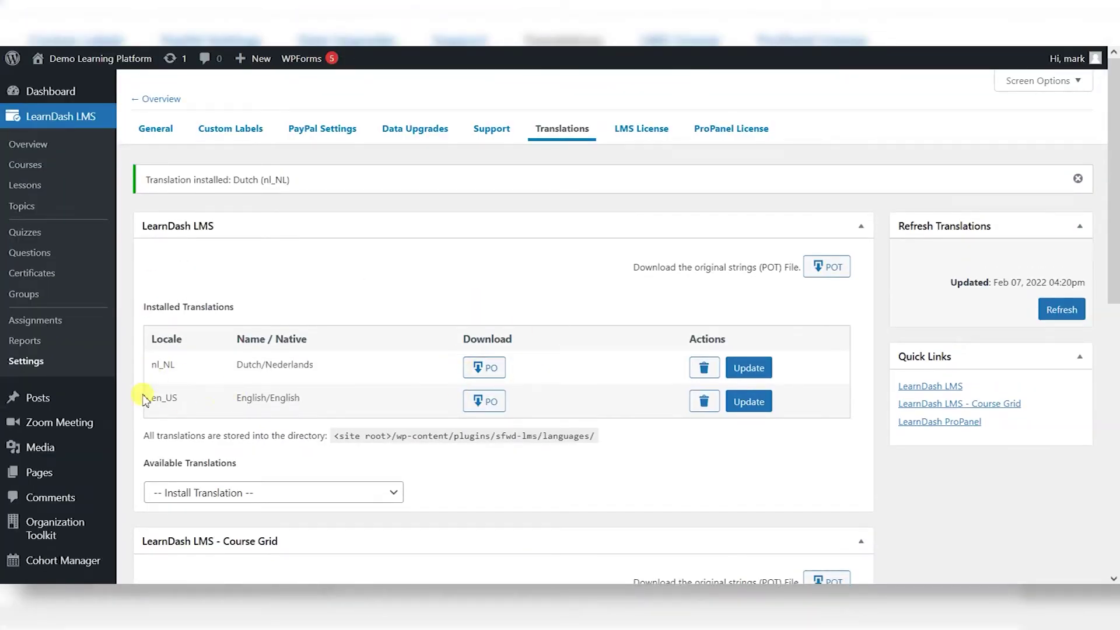
Set the Site Language to Nederlands in General Settings and save the changes.
scroll(88, 489, "down", 5)
scroll(88, 490, "down", 1)
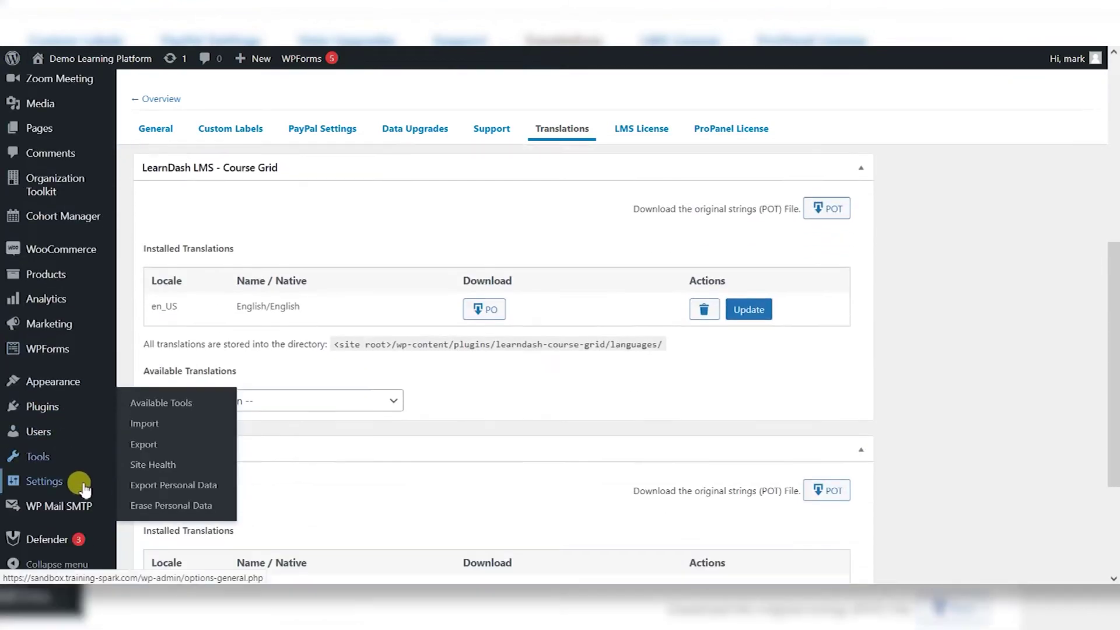
mouse_move(76, 482)
left_click(151, 420)
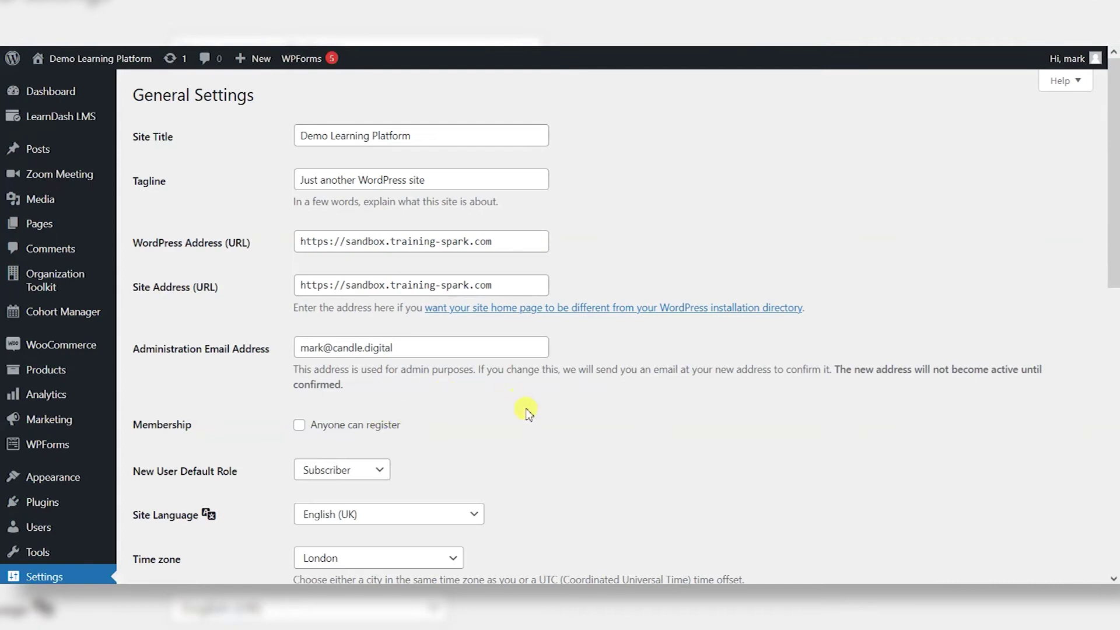
scroll(528, 413, "down", 4)
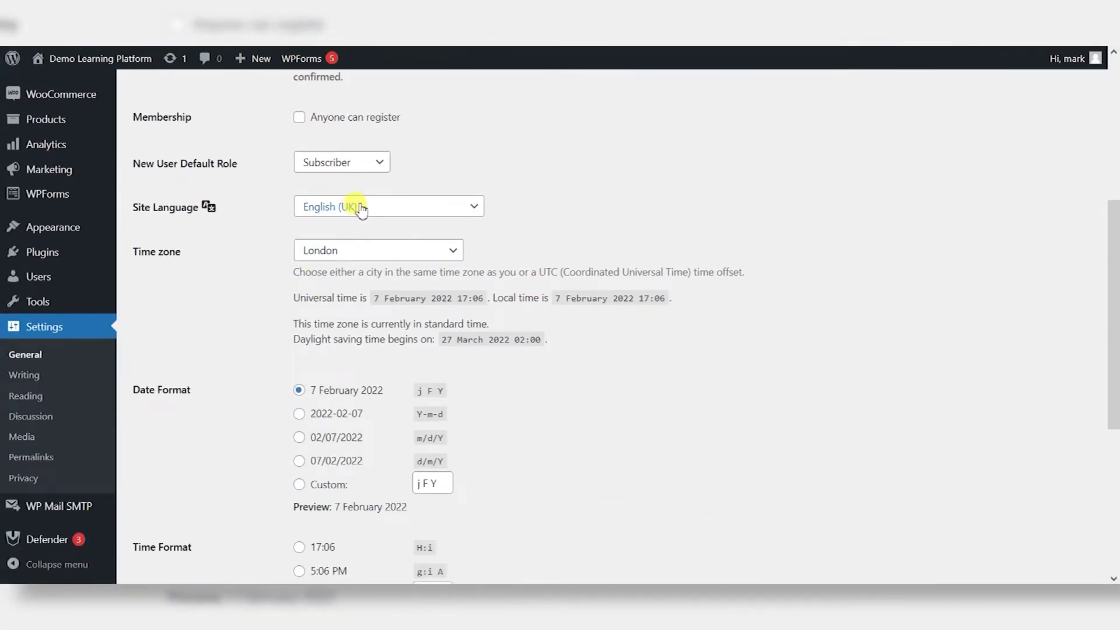
left_click(360, 208)
scroll(403, 262, "down", 5)
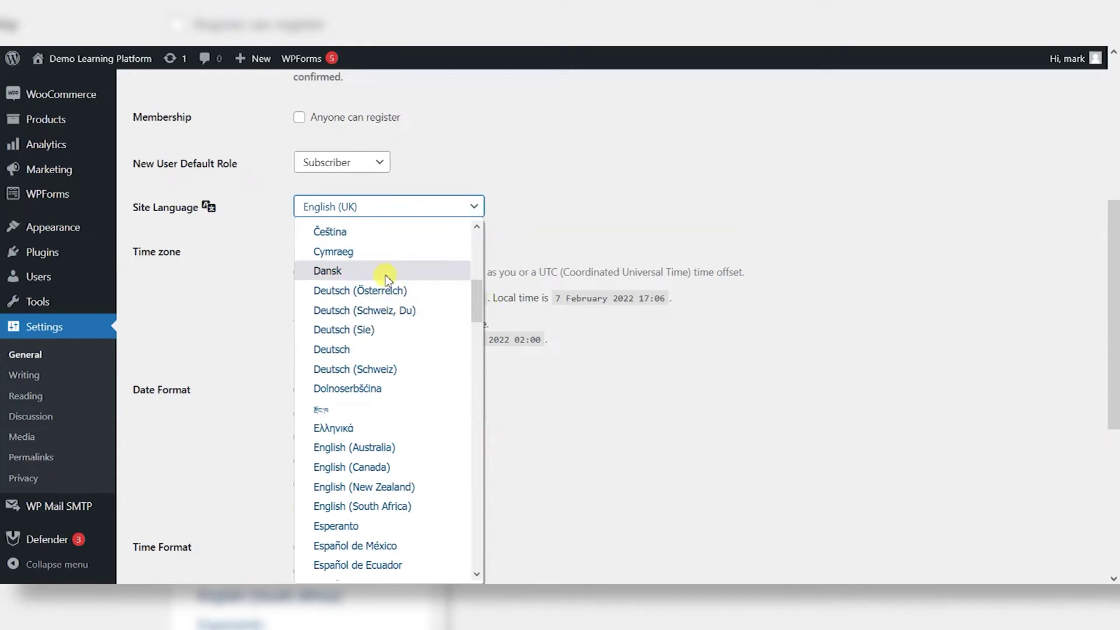
left_click_drag(477, 304, 477, 486)
left_click(350, 285)
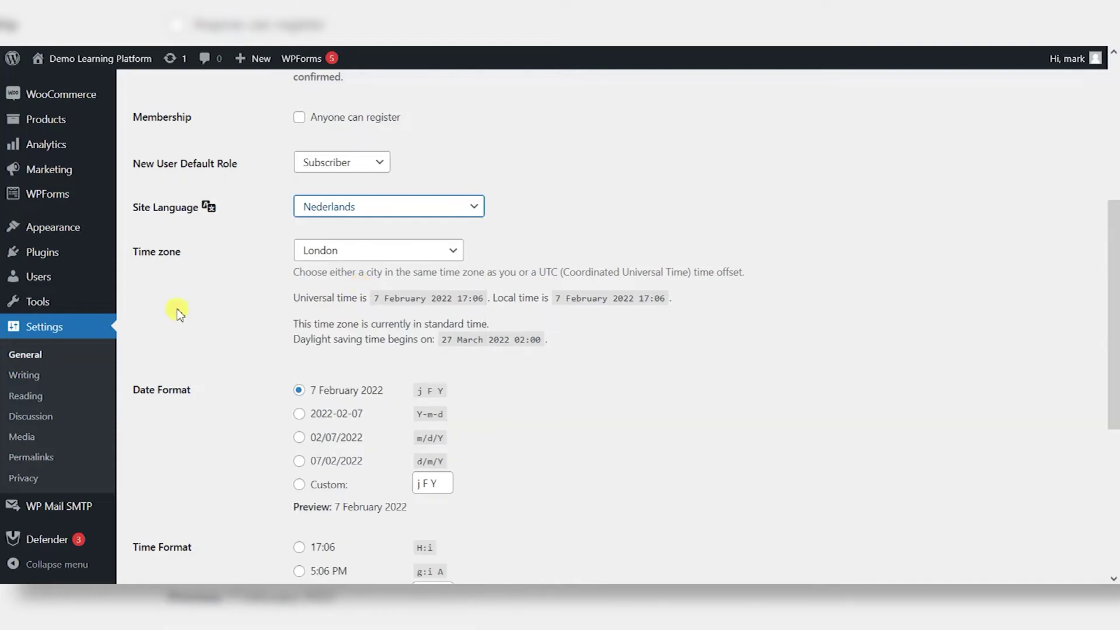
scroll(230, 471, "down", 5)
left_click(183, 510)
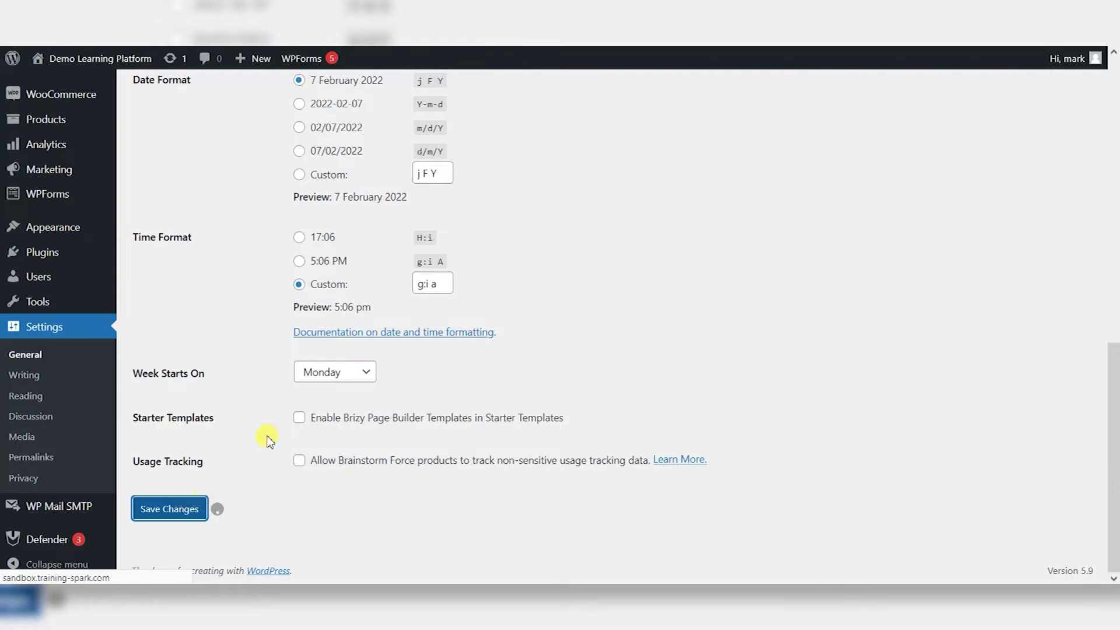
Reload the Ketogenic Diet For Weight-loss lesson page and scroll through it to check the Dutch labels.
mouse_move(117, 55)
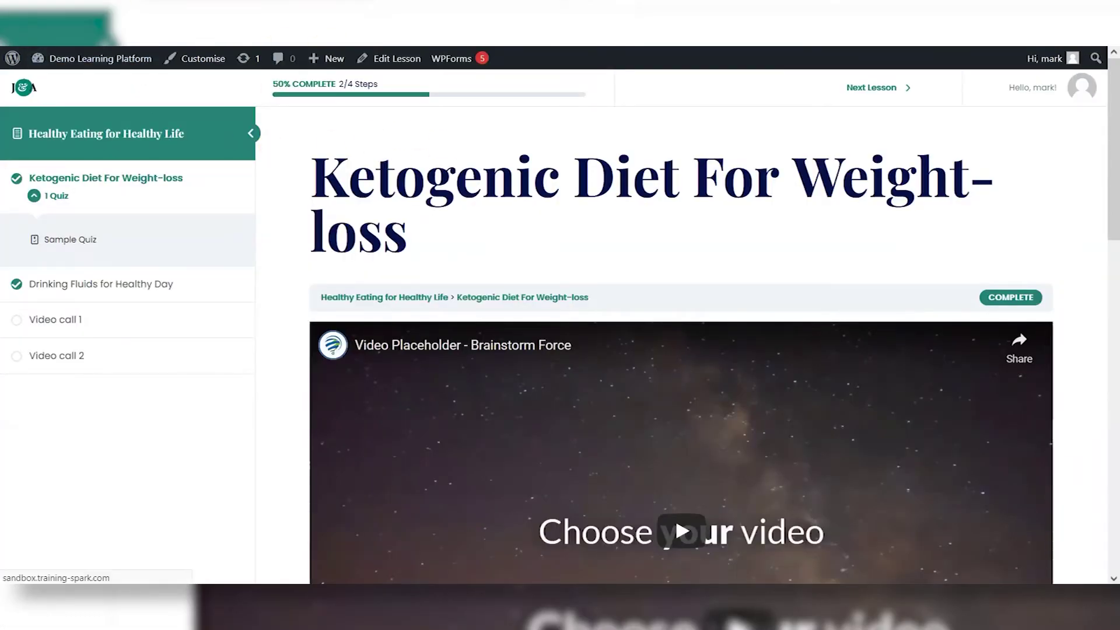
left_click(498, 289)
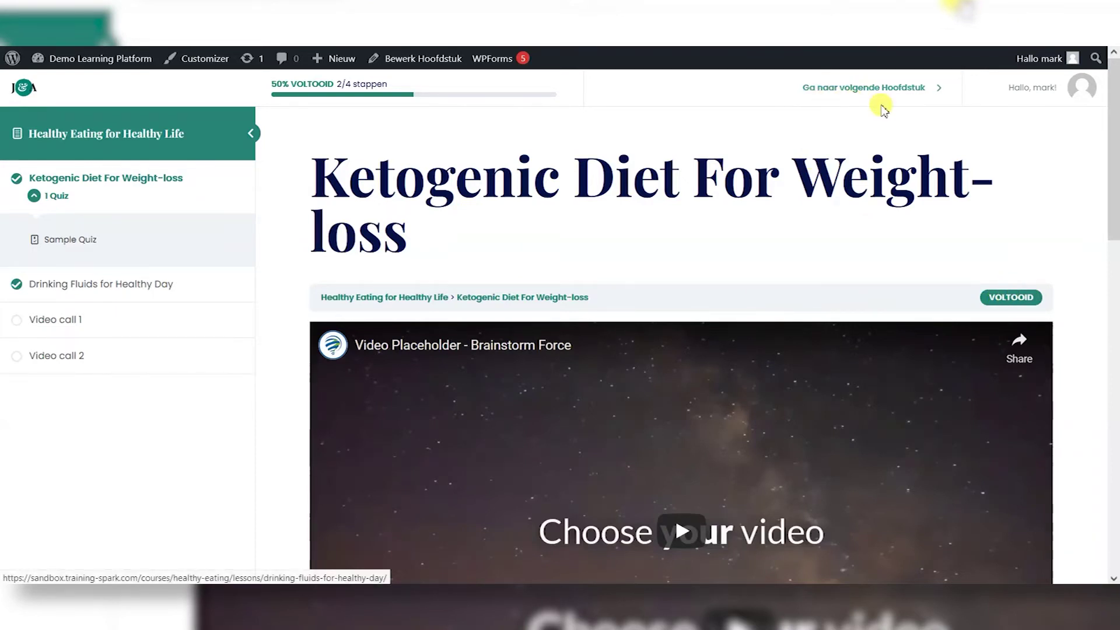
scroll(960, 375, "down", 15)
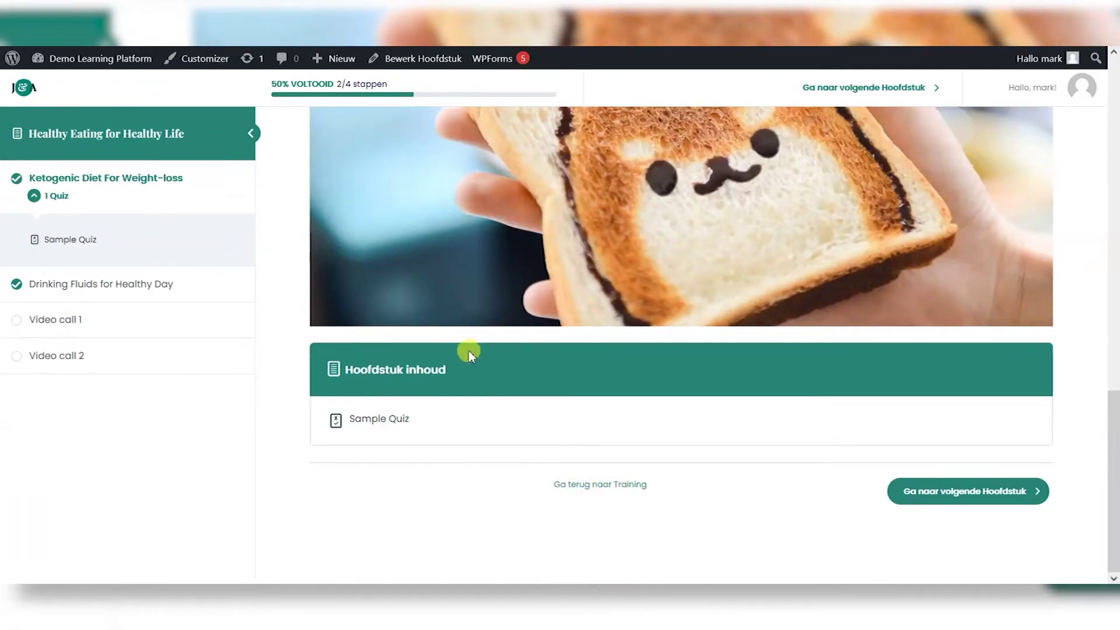
scroll(956, 478, "up", 2)
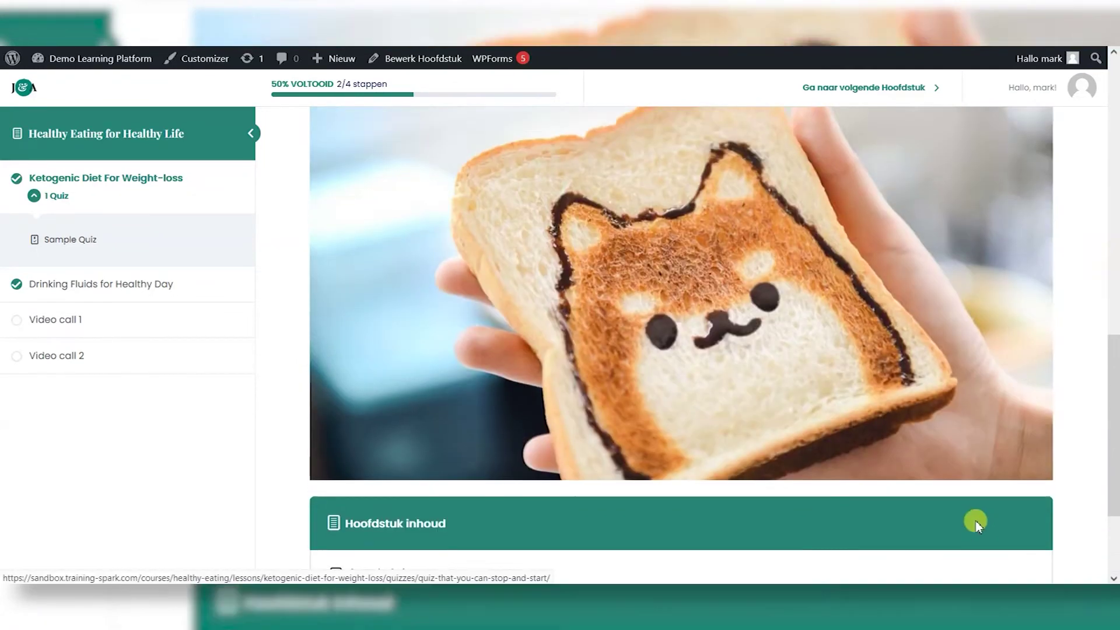
scroll(811, 432, "down", 2)
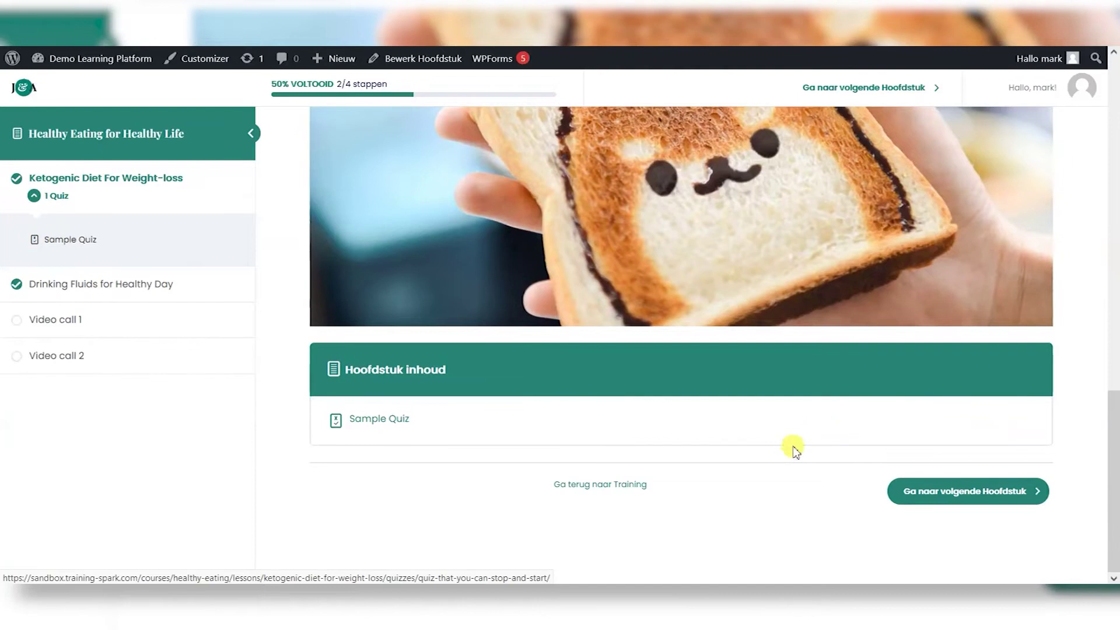
scroll(795, 449, "up", 15)
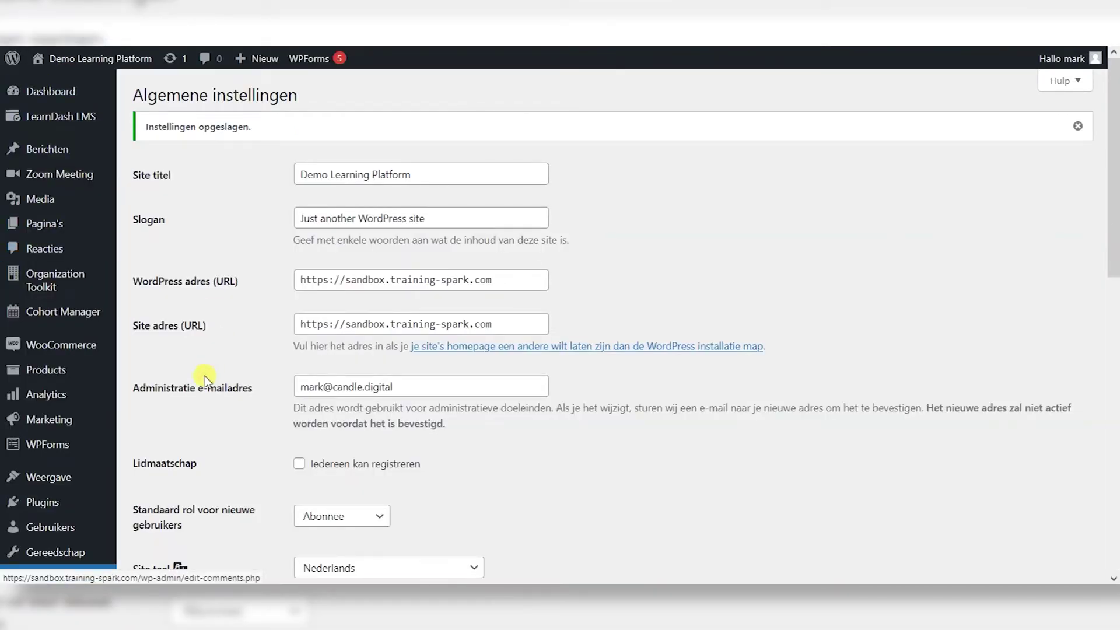
scroll(221, 370, "down", 4)
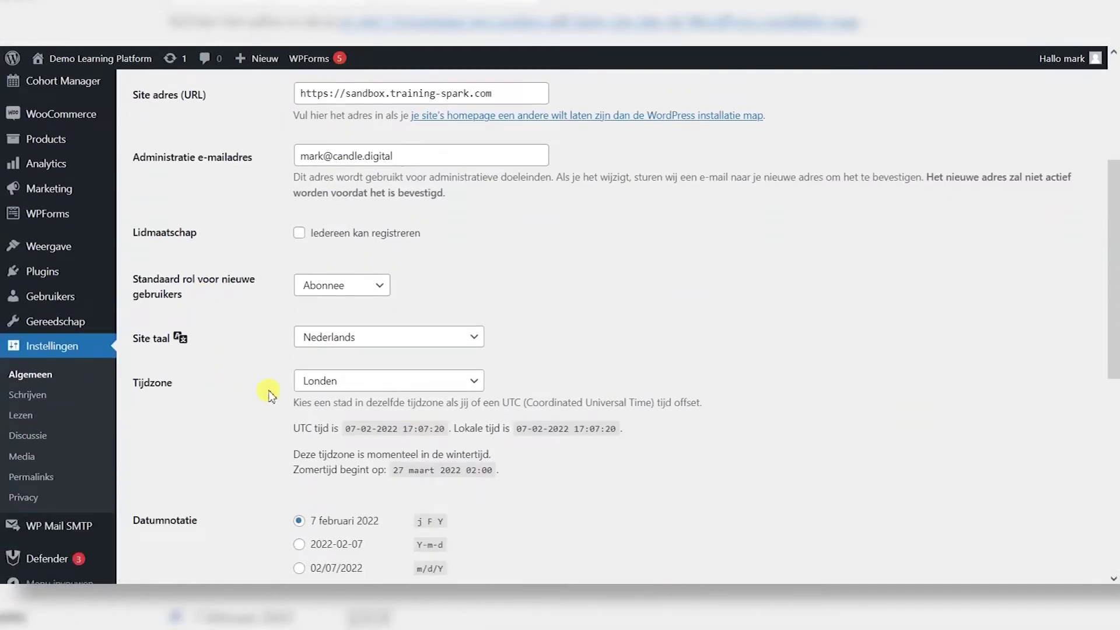
left_click(360, 350)
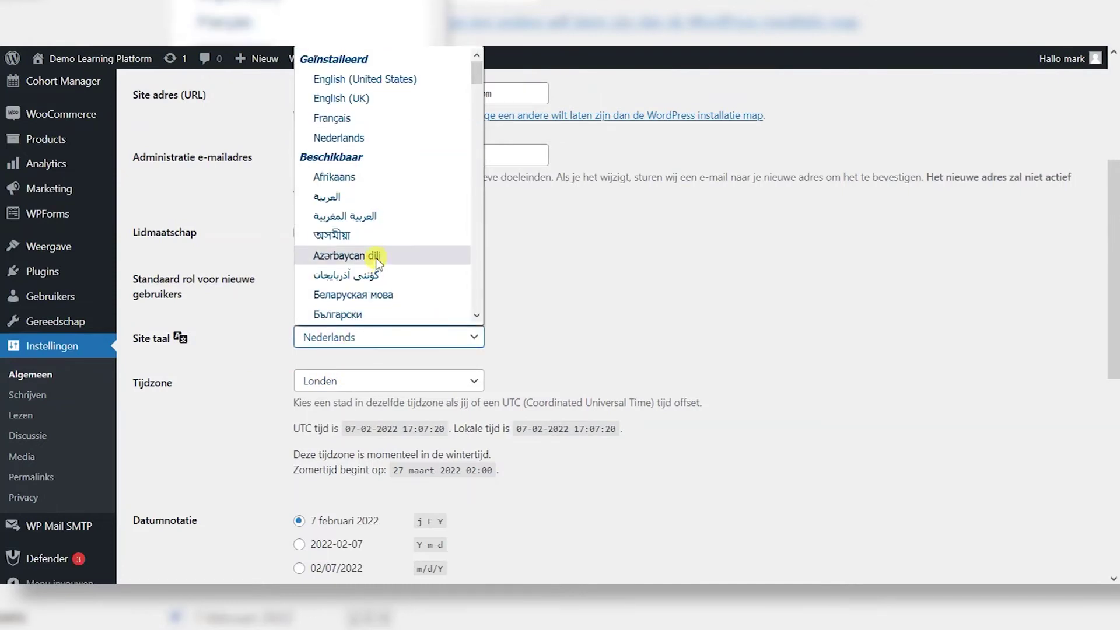
left_click(398, 90)
scroll(243, 372, "down", 8)
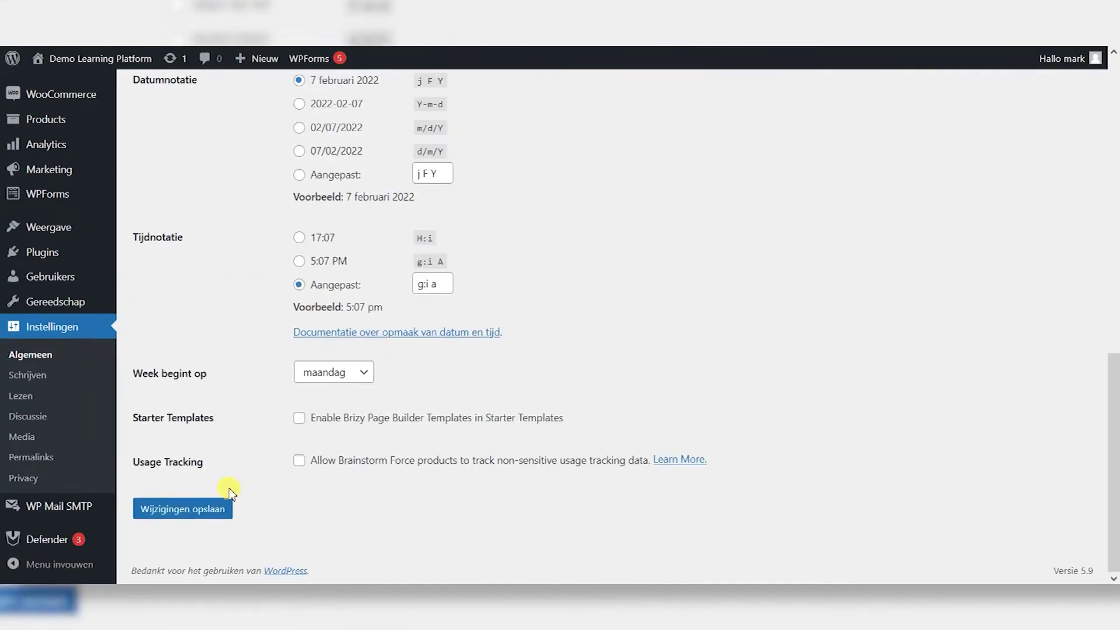
left_click(188, 513)
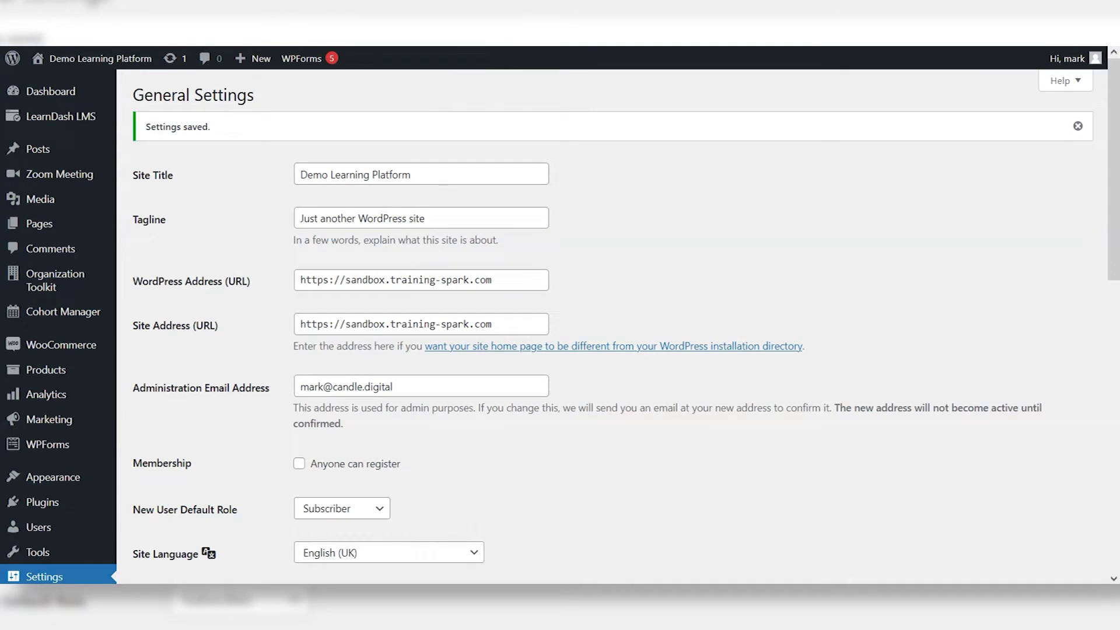
Check the Ketogenic Diet lesson's Next Lesson label on the live site, then return to the Dashboard.
mouse_move(94, 63)
left_click(90, 85)
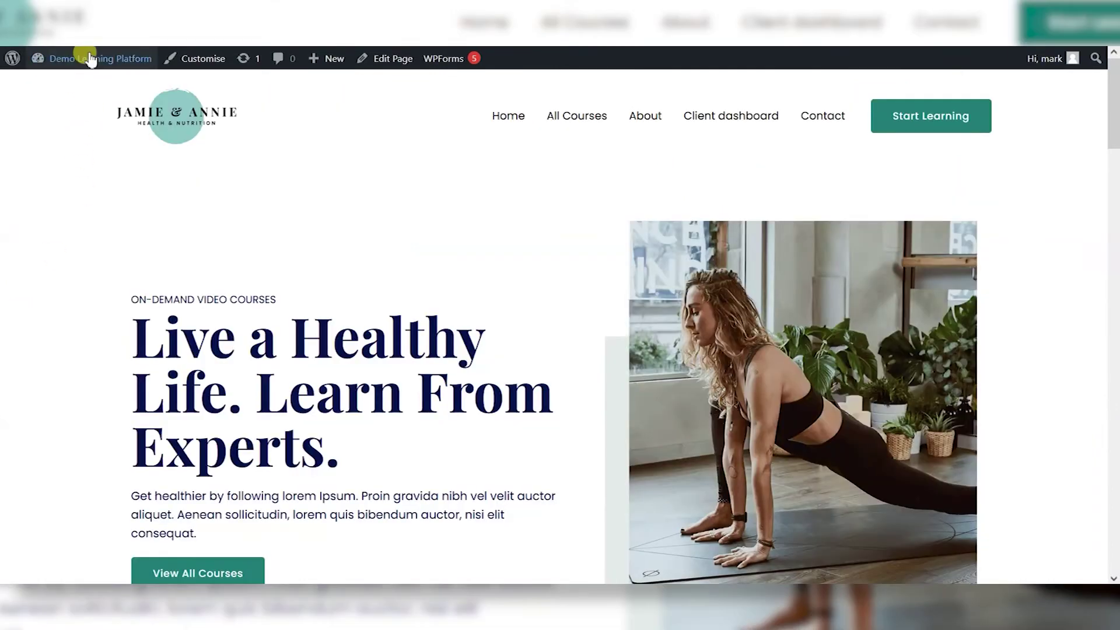
mouse_move(87, 59)
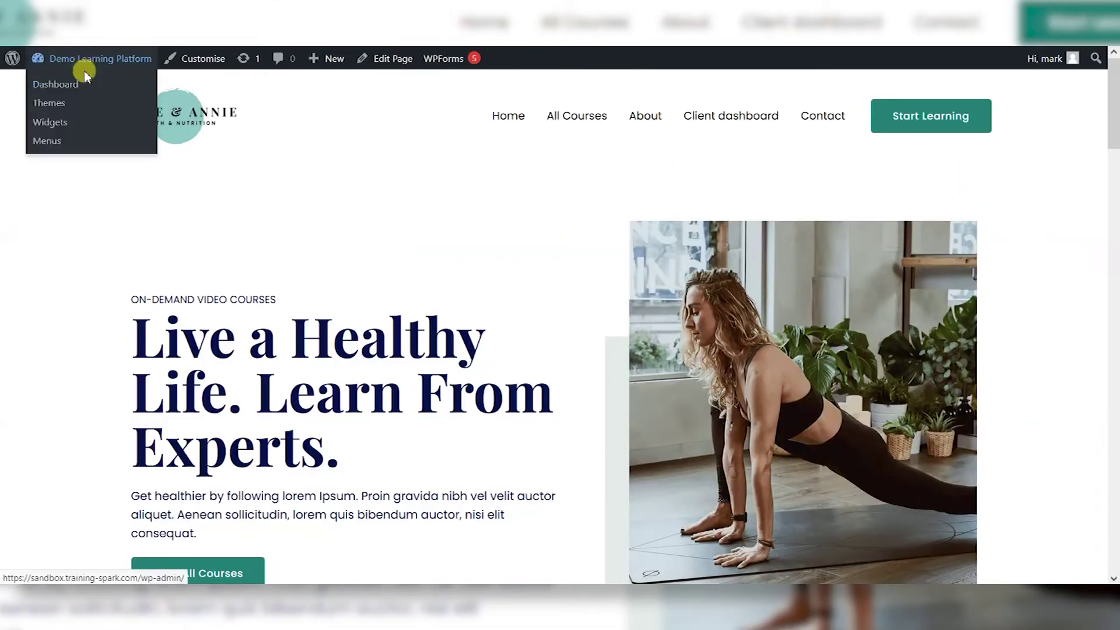
left_click(76, 86)
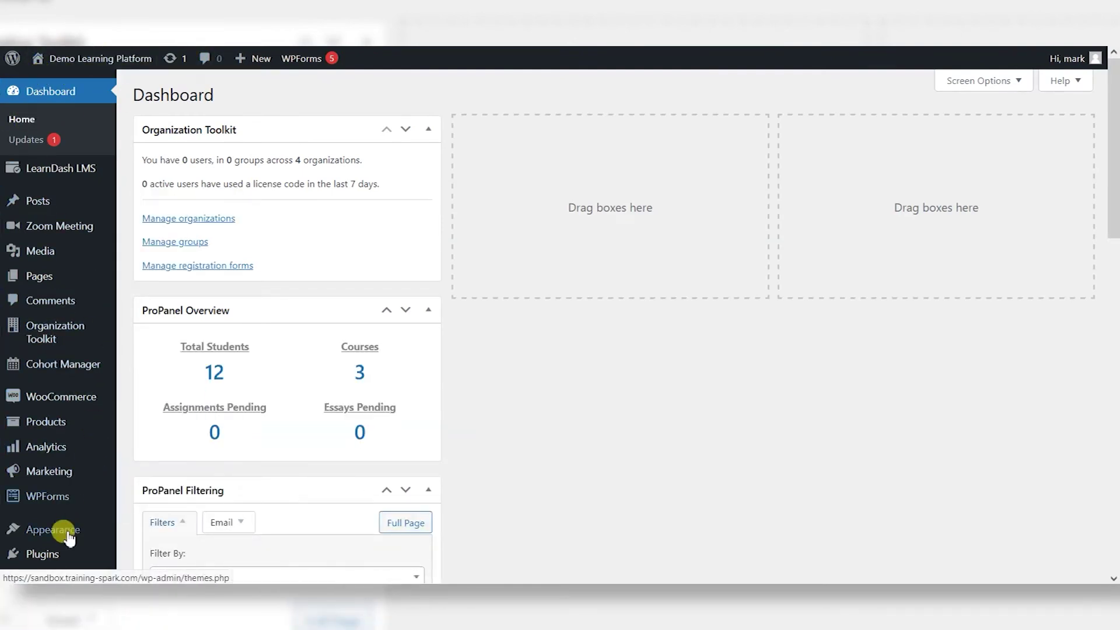
Search the plugin directory for Loco Translate from Plugins > Add New.
mouse_move(50, 559)
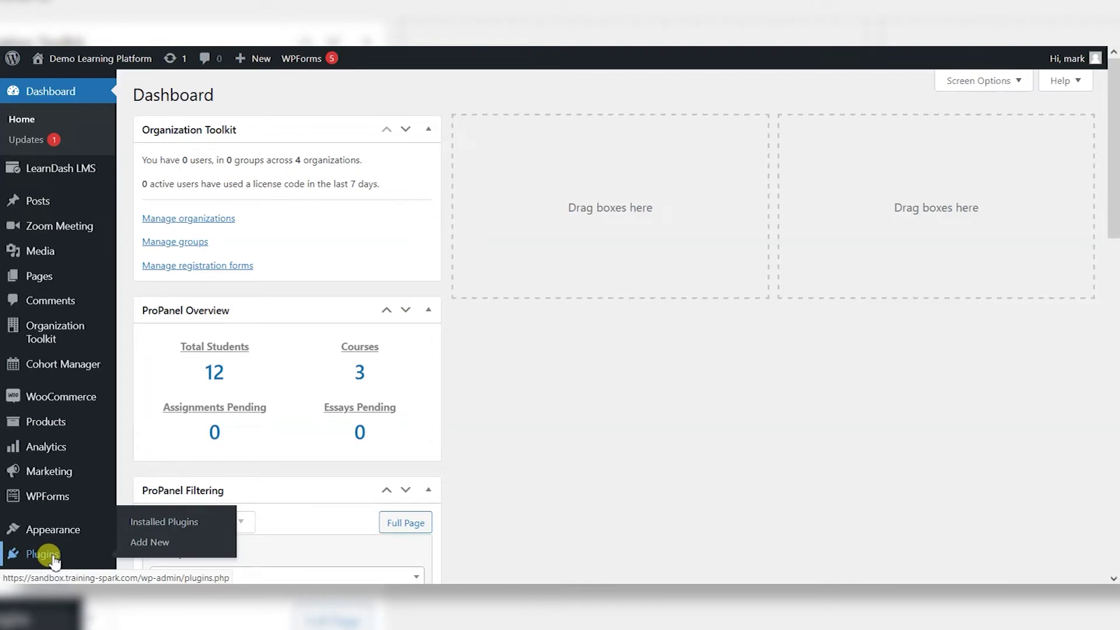
left_click(52, 556)
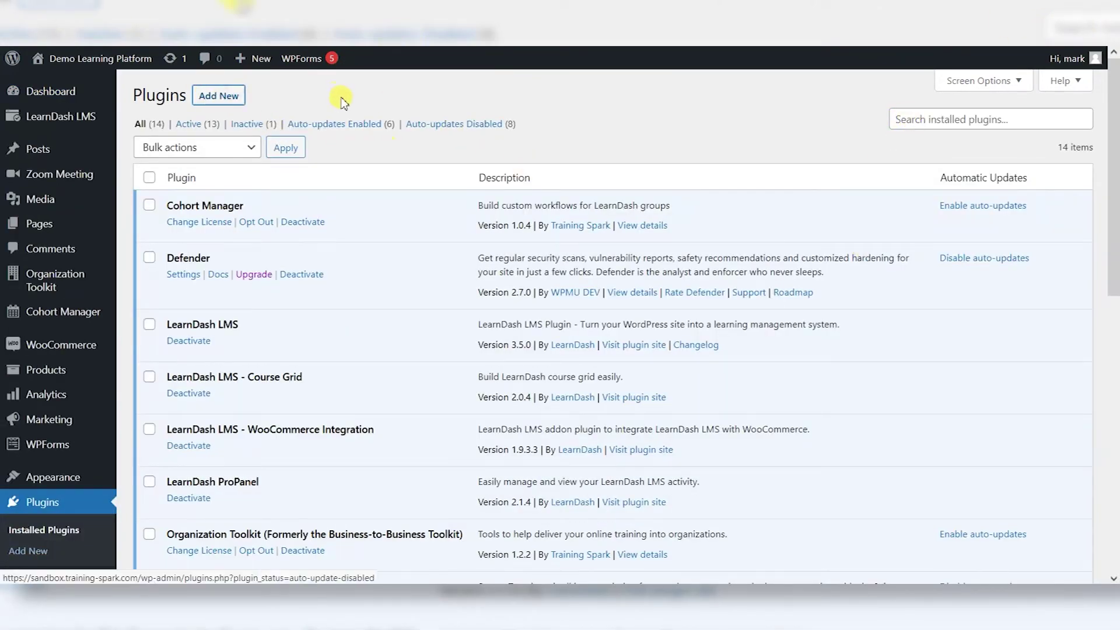
left_click(218, 96)
left_click(927, 135)
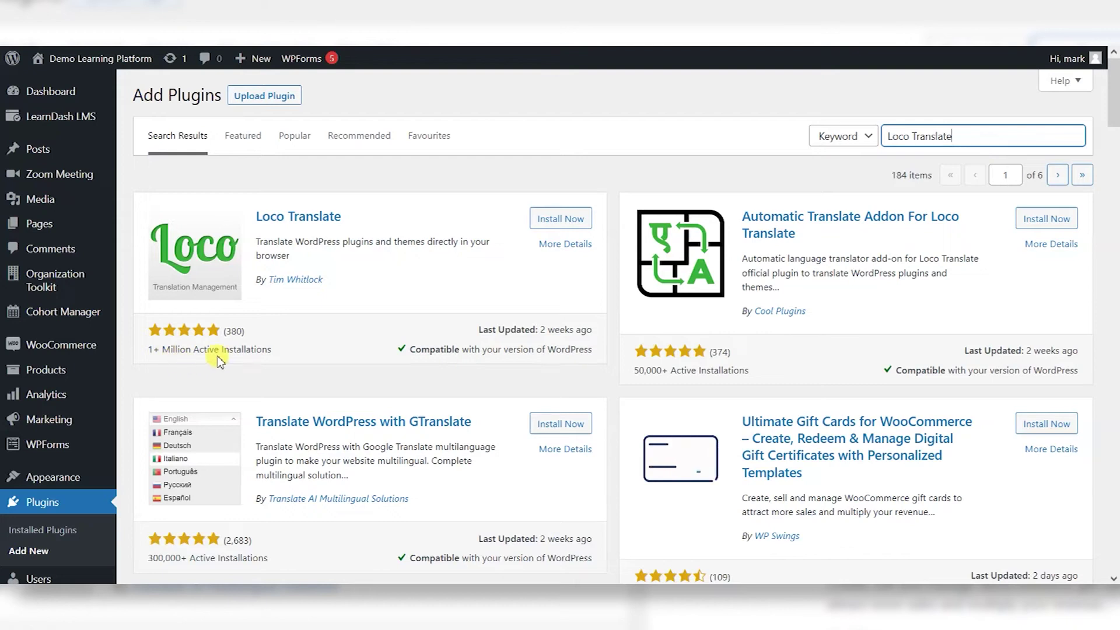
Install the Loco Translate plugin and activate it.
left_click(571, 221)
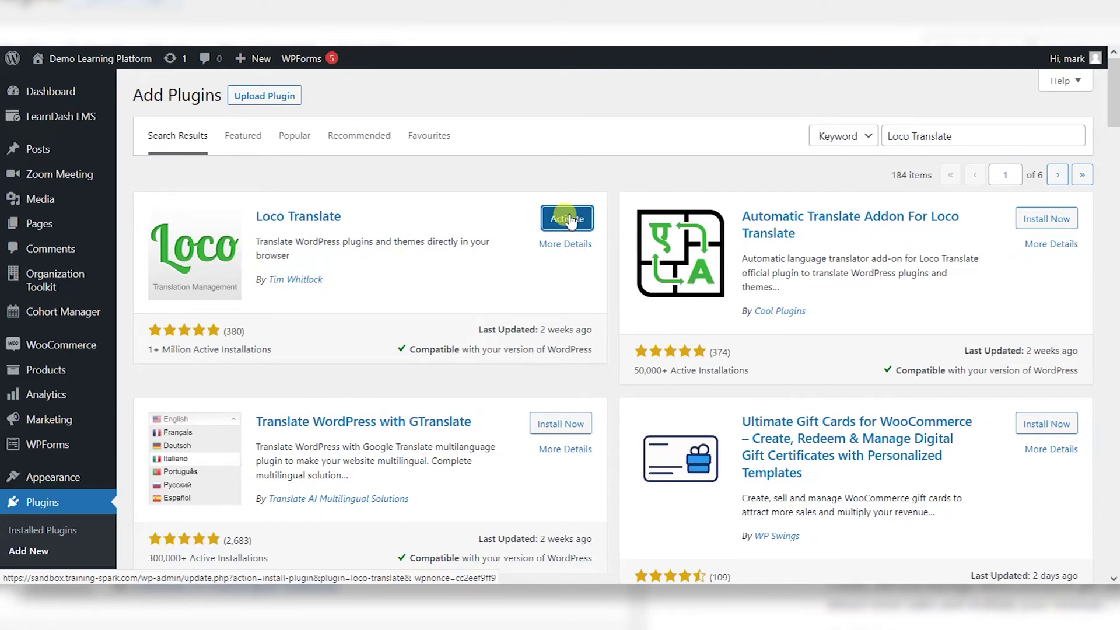
left_click(567, 219)
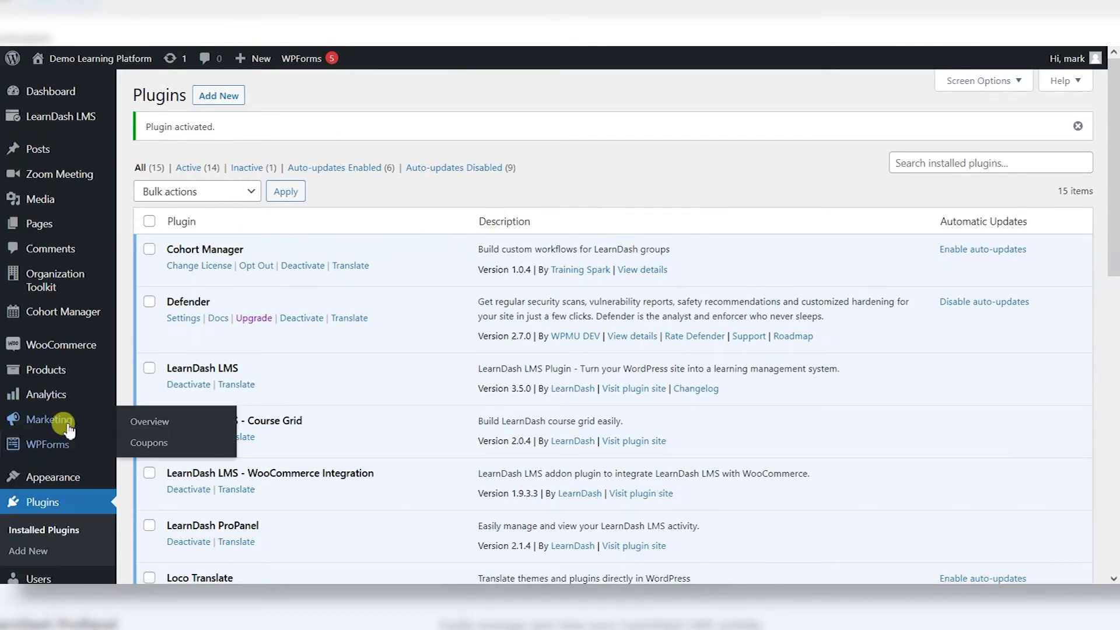
scroll(67, 432, "down", 3)
Choose LearnDash LMS from Loco Translate's plugin list and begin adding a new language for it.
mouse_move(66, 406)
scroll(66, 406, "down", 3)
mouse_move(59, 540)
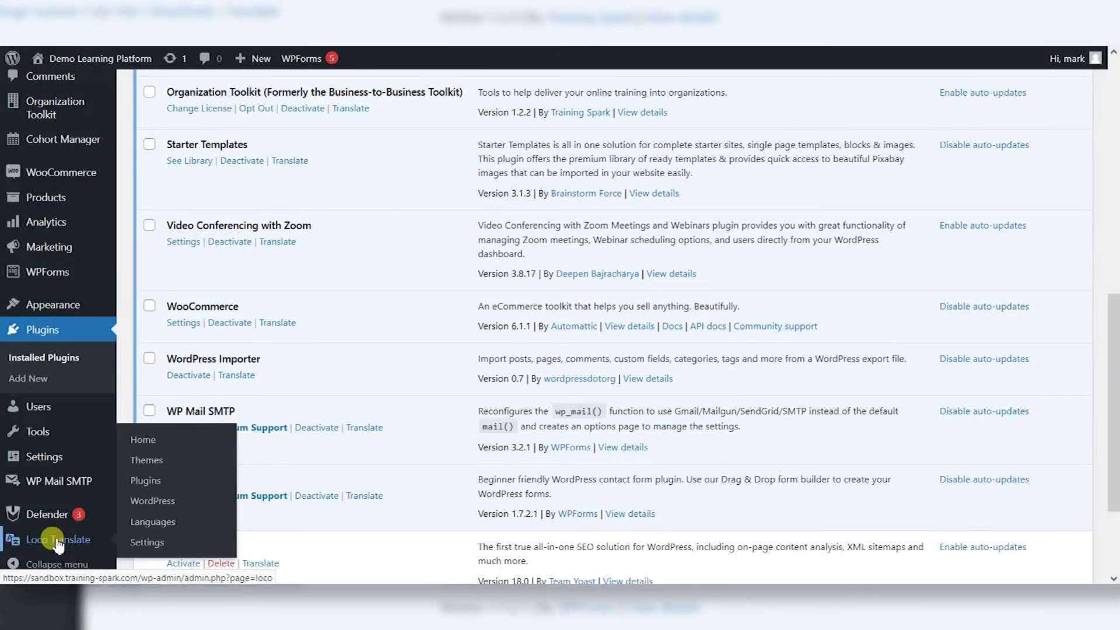
left_click(146, 482)
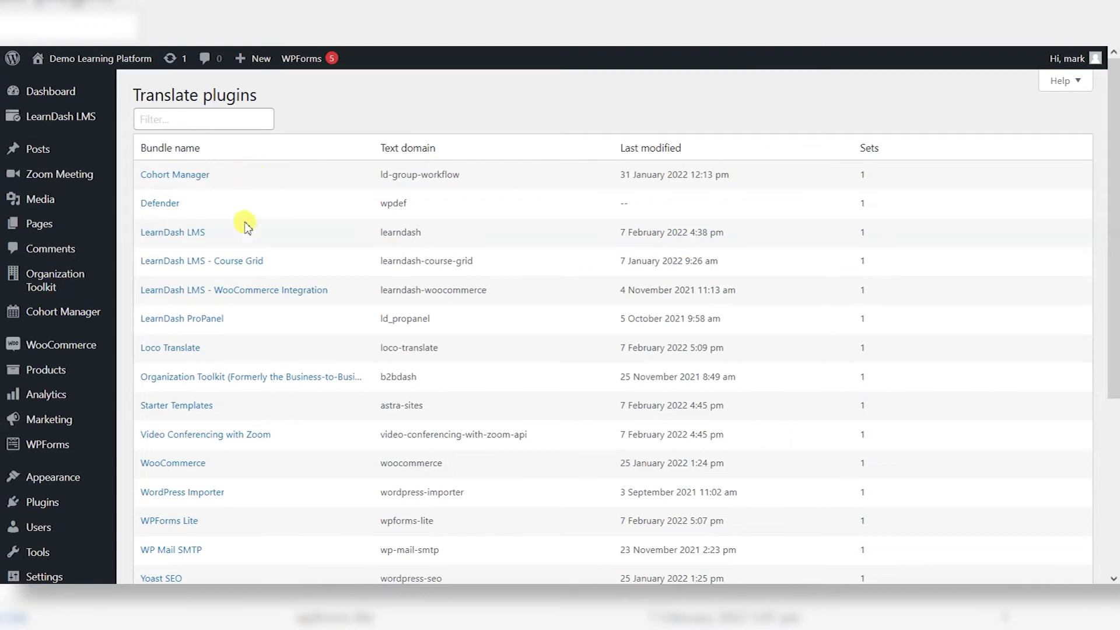
scroll(245, 365, "down", 4)
scroll(256, 357, "up", 4)
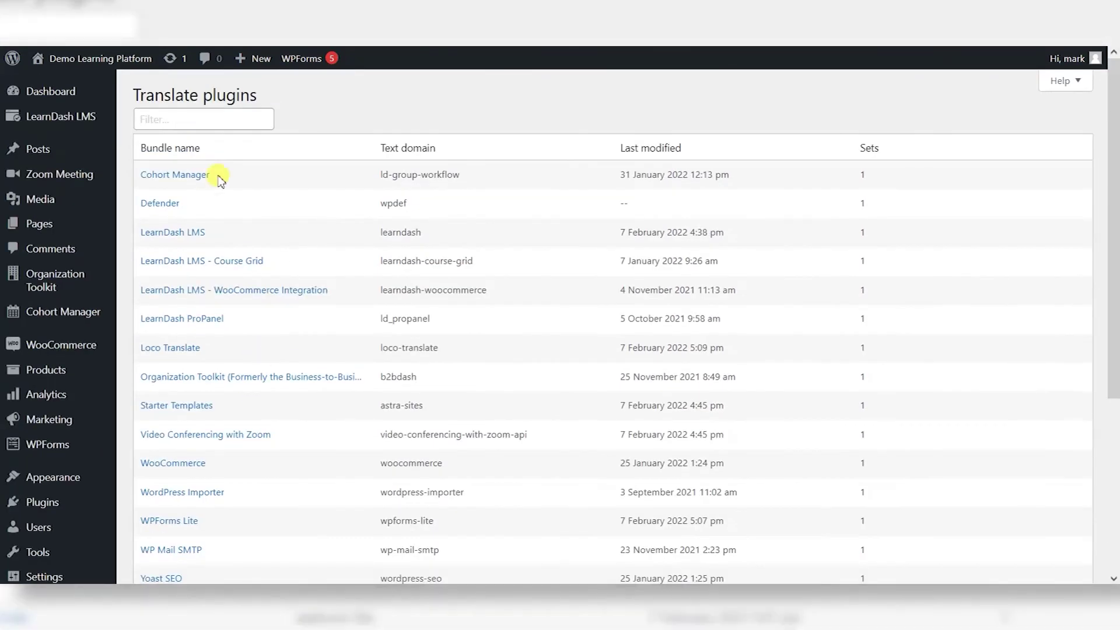
left_click(194, 236)
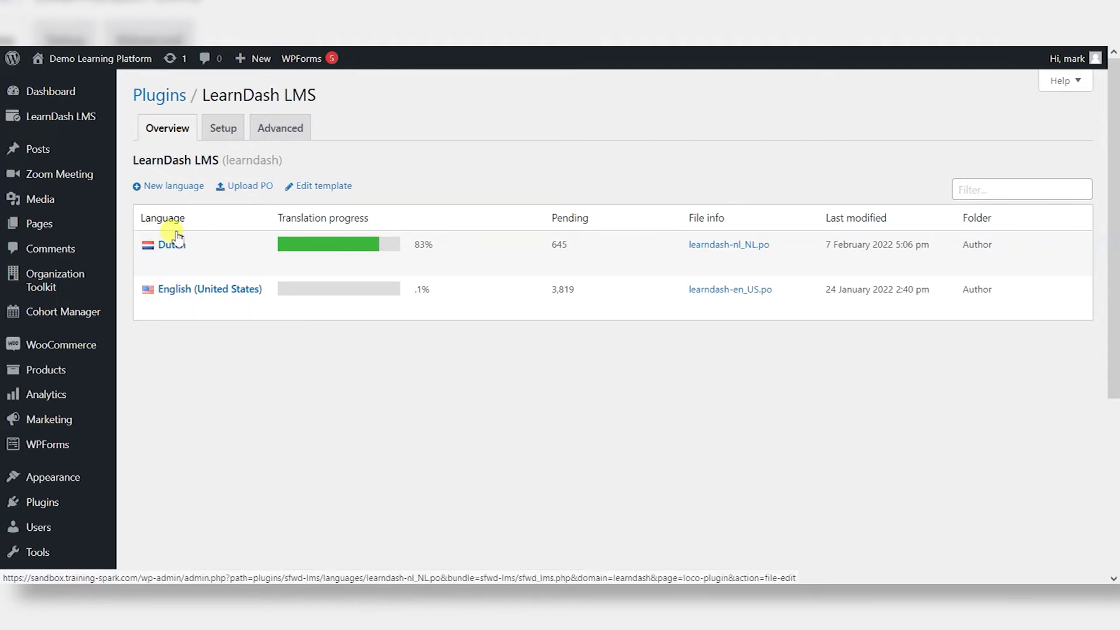
mouse_move(194, 294)
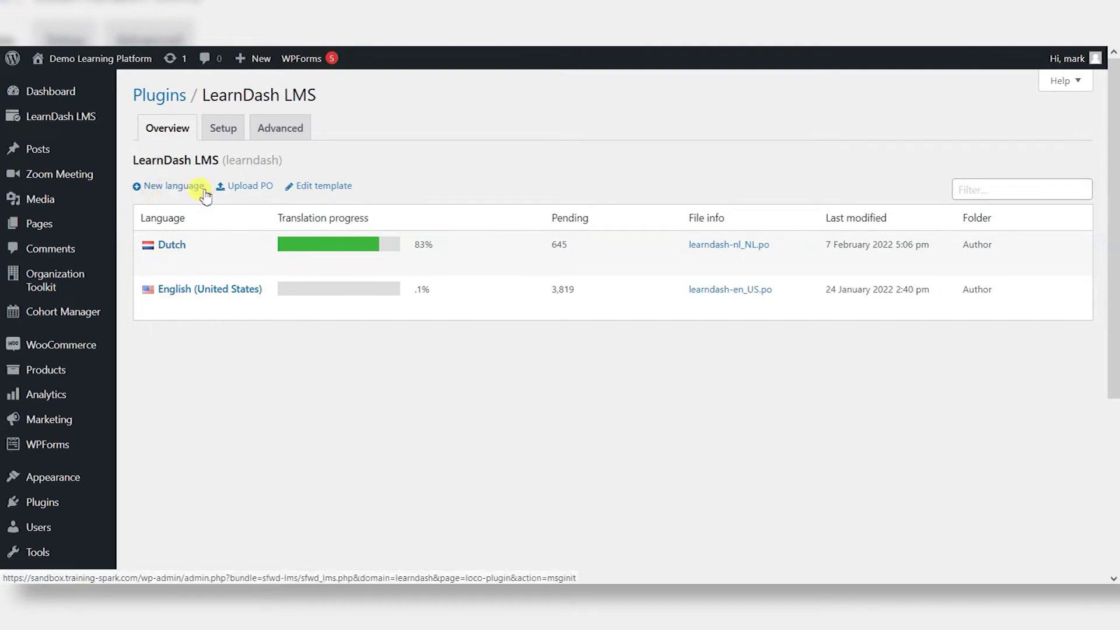
left_click(164, 190)
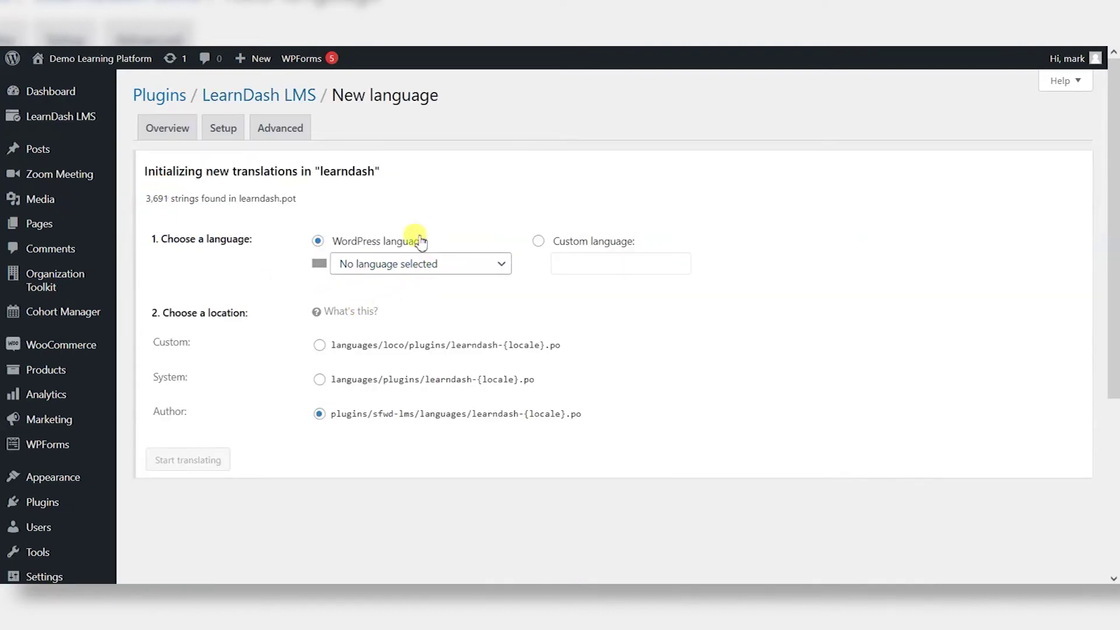
Create the English (UK) file learndash-en_GB.po and open it in the Loco Translate editor.
left_click(392, 264)
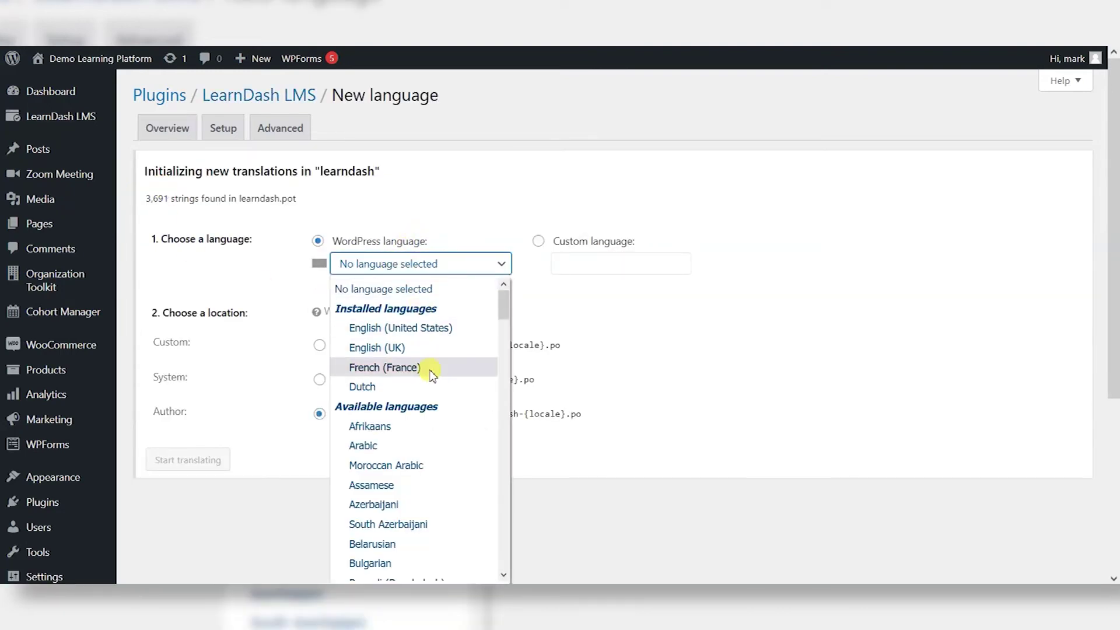
scroll(430, 439, "down", 1)
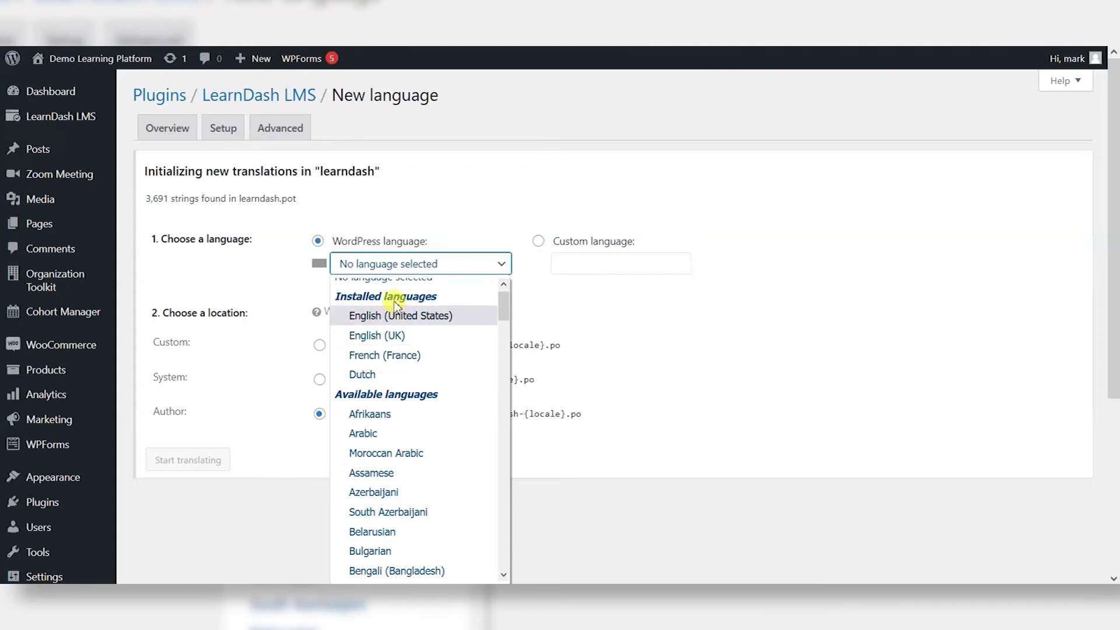
left_click(392, 335)
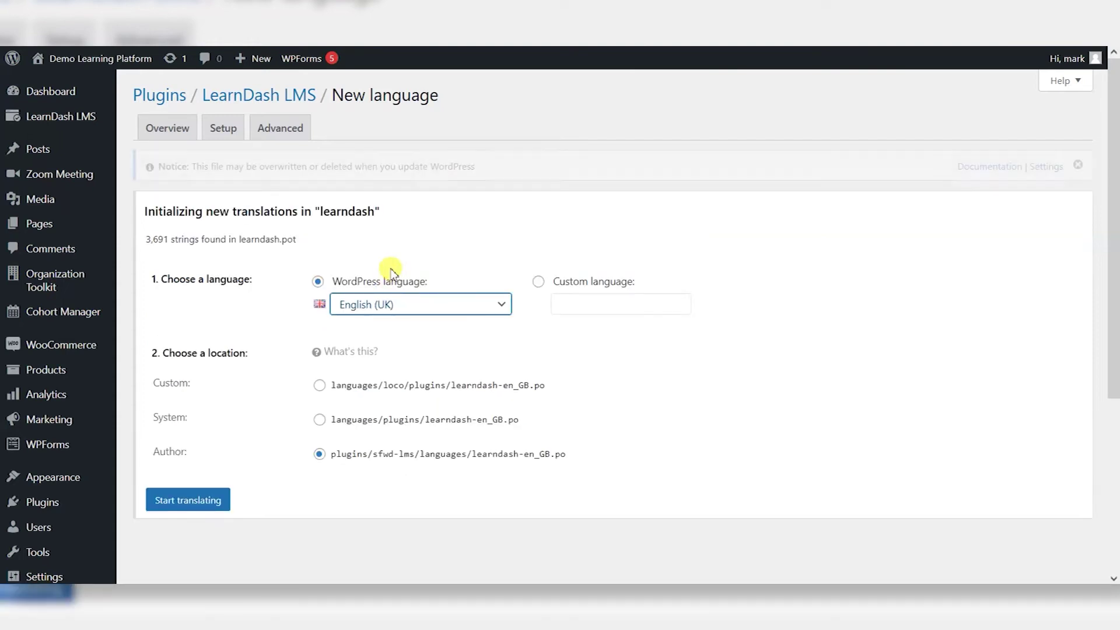
left_click(429, 315)
left_click(428, 315)
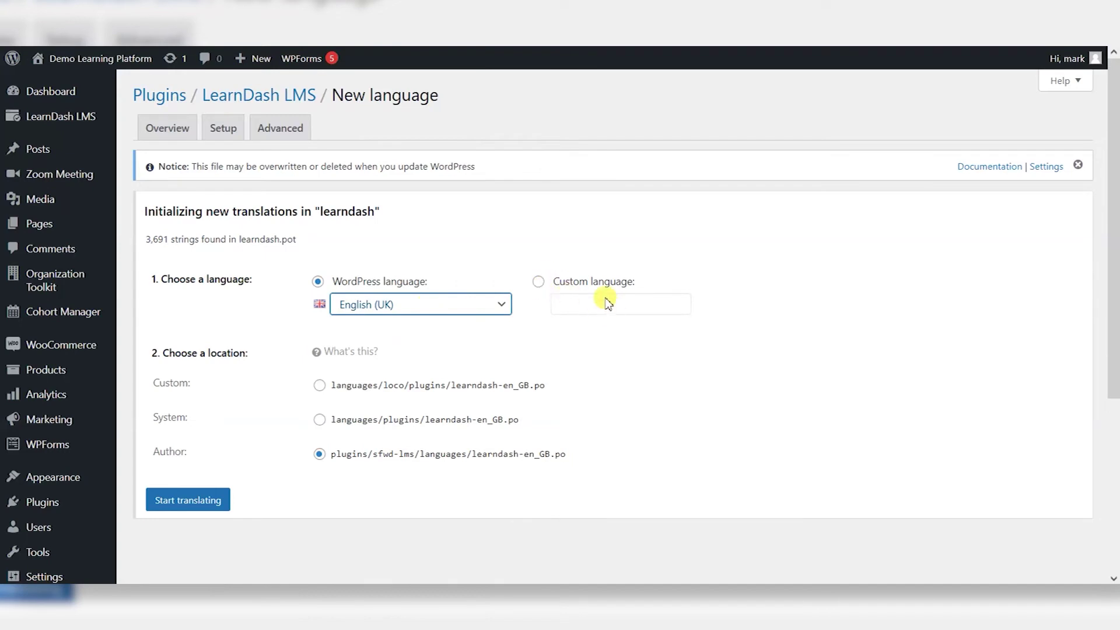
left_click(198, 503)
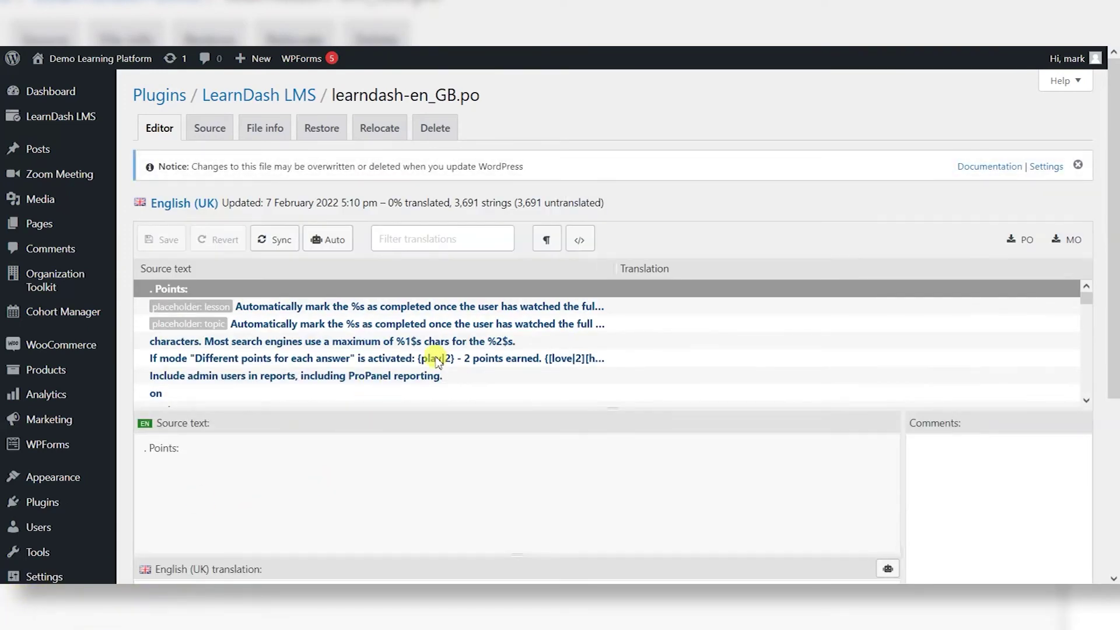
scroll(485, 283, "down", 1)
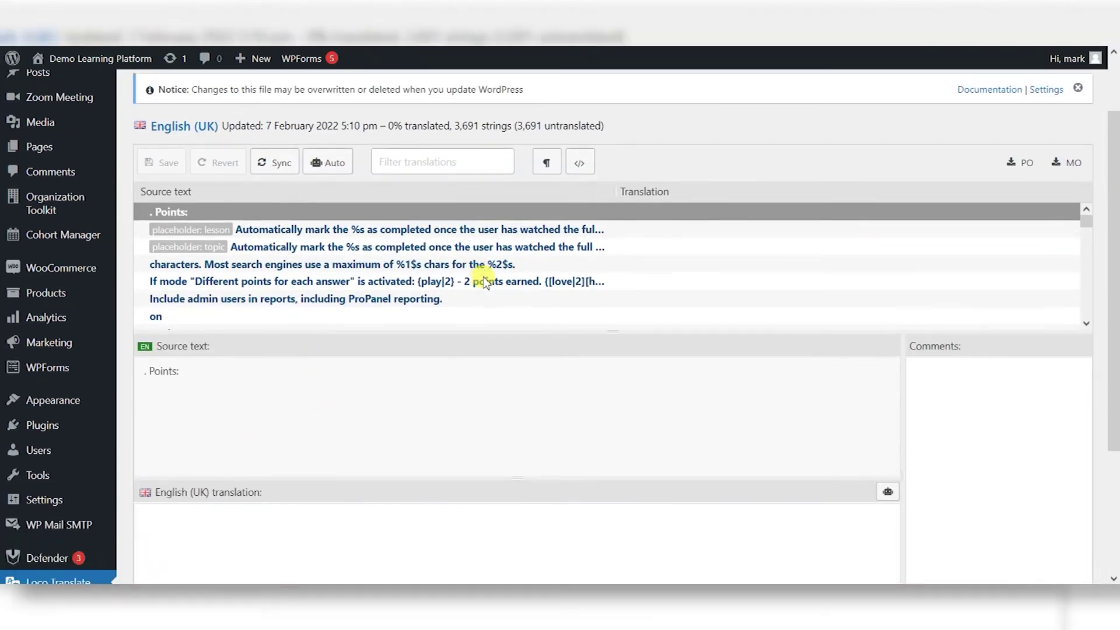
scroll(402, 239, "down", 5)
scroll(408, 248, "down", 15)
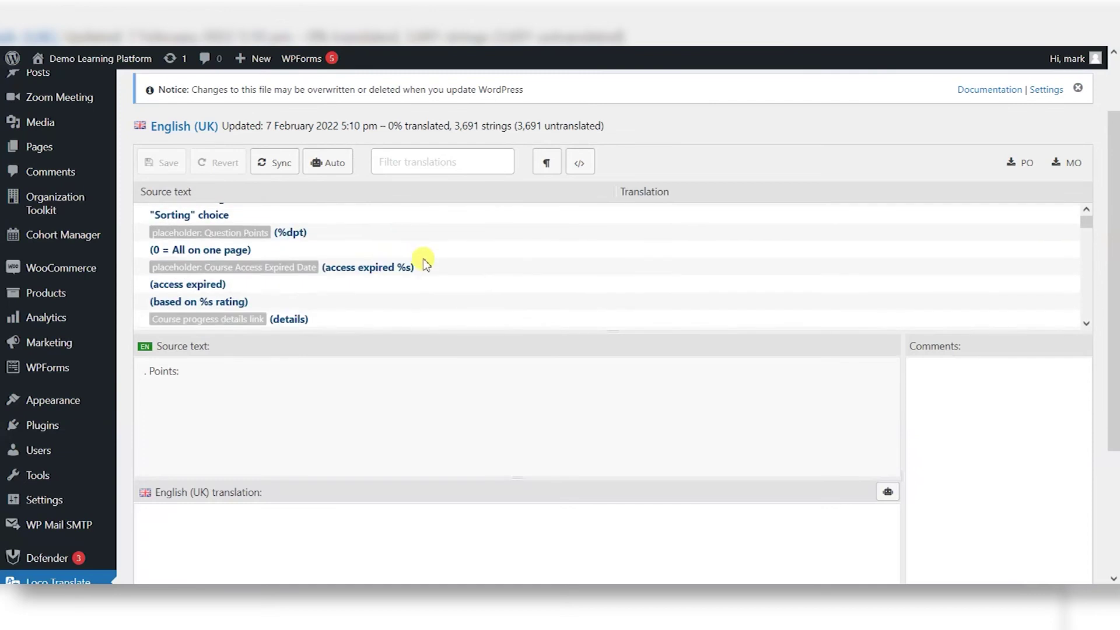
scroll(545, 270, "down", 15)
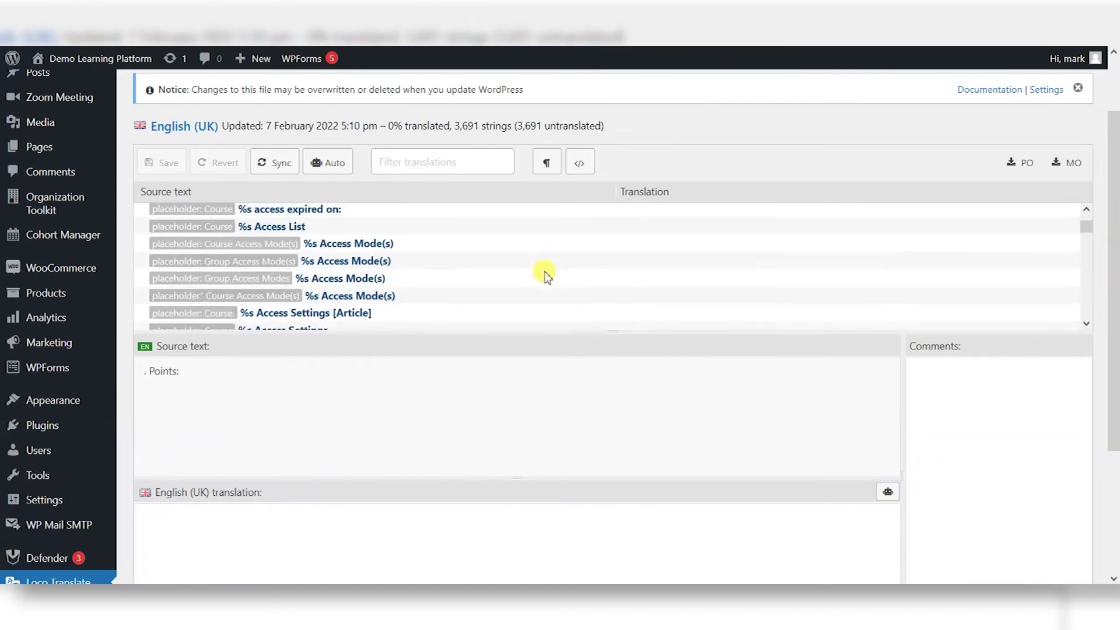
scroll(548, 265, "down", 15)
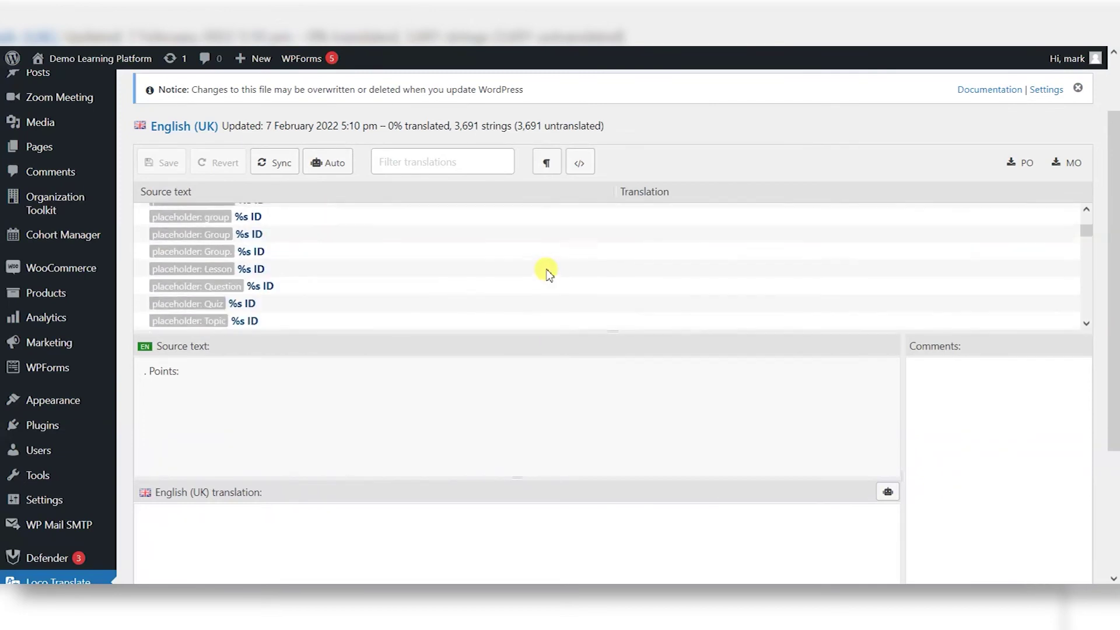
scroll(361, 286, "down", 10)
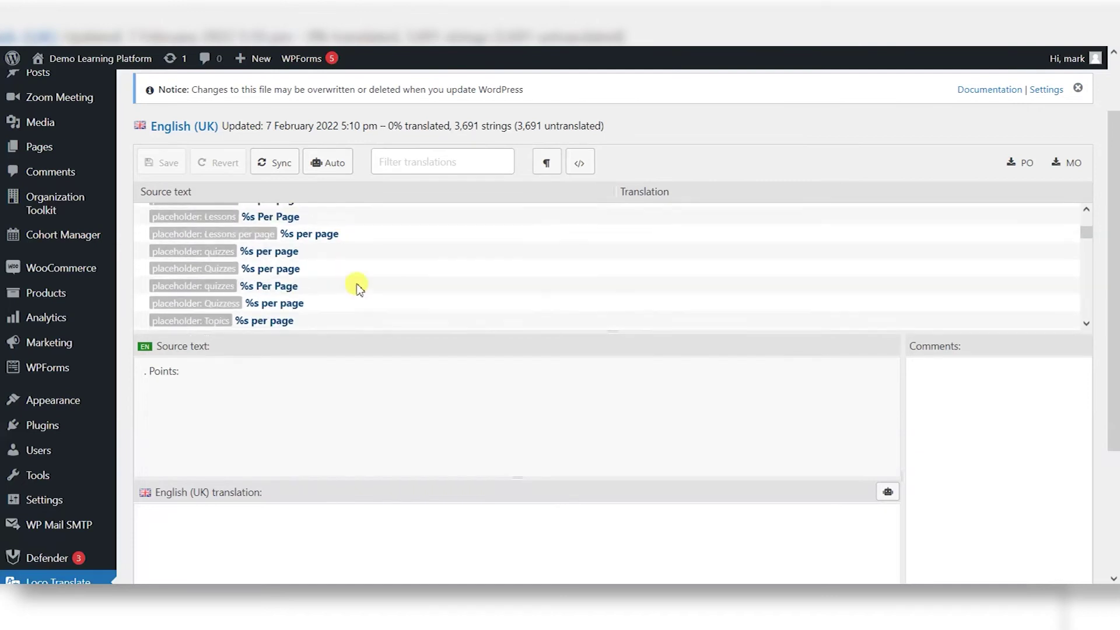
left_click_drag(1084, 229, 1084, 256)
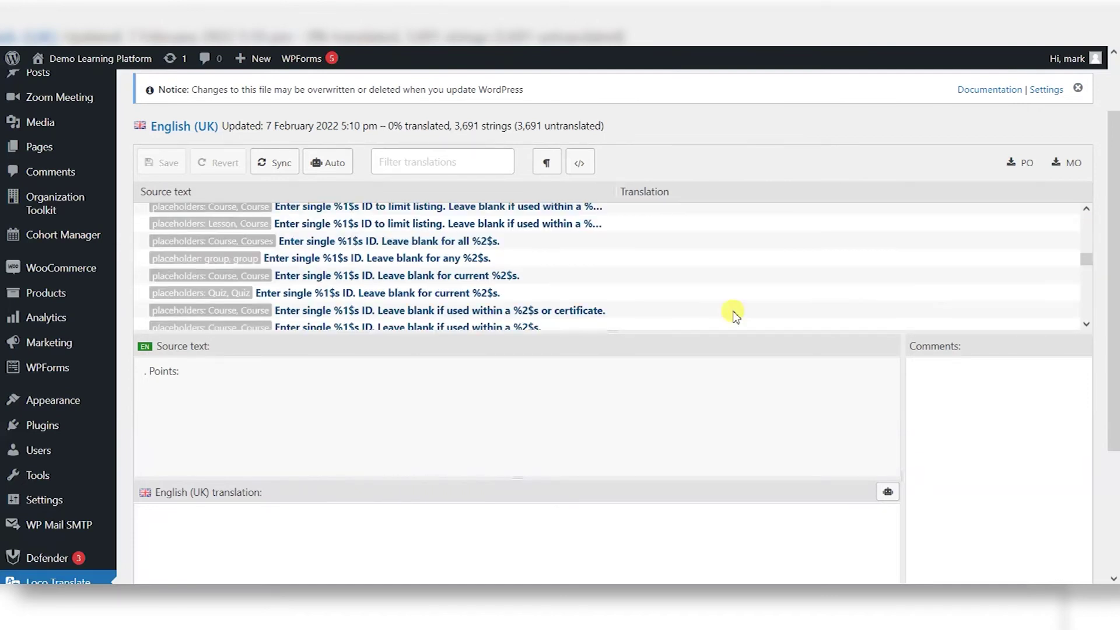
left_click(358, 258)
scroll(234, 431, "down", 2)
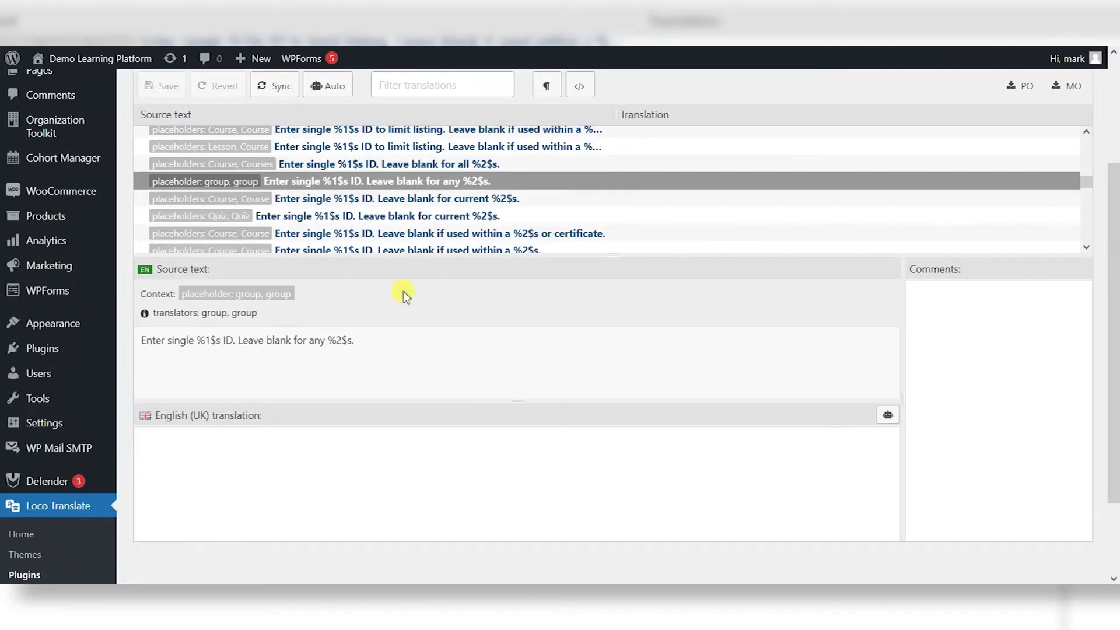
scroll(405, 296, "up", 3)
Filter for 'Next', translate the Lesson 'Next %s' string as 'Next %s after this one', and save.
left_click(424, 238)
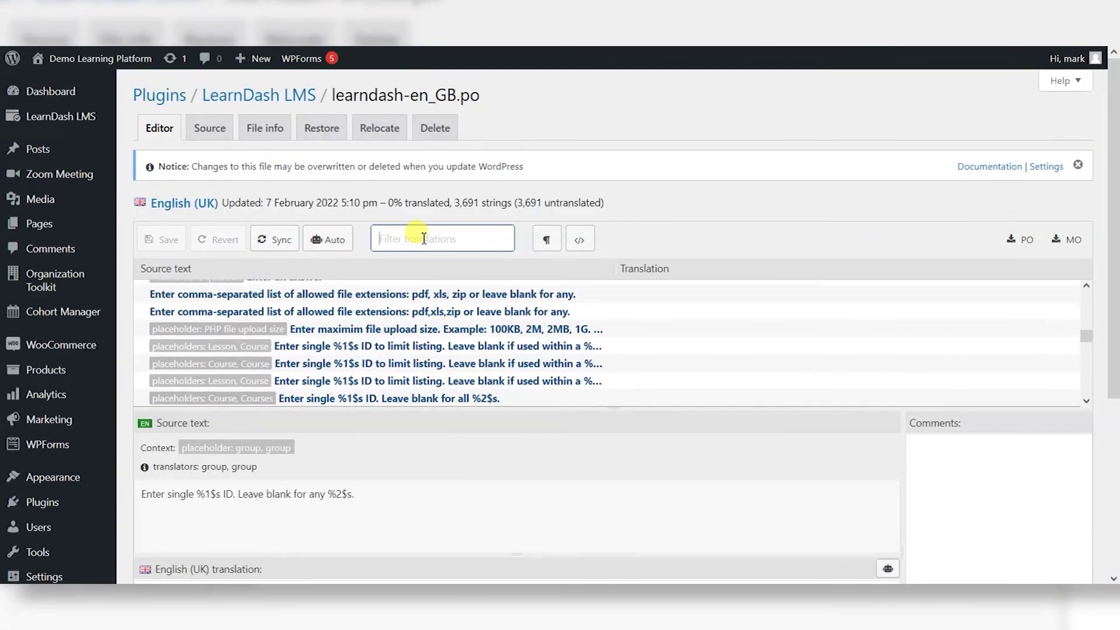
type("Next")
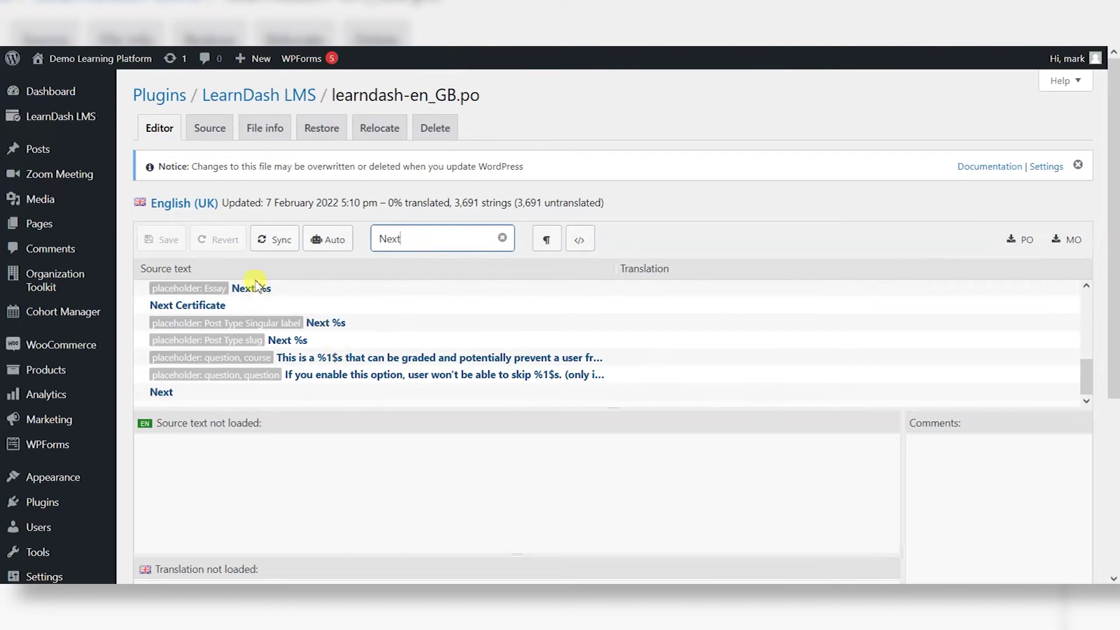
scroll(274, 296, "up", 5)
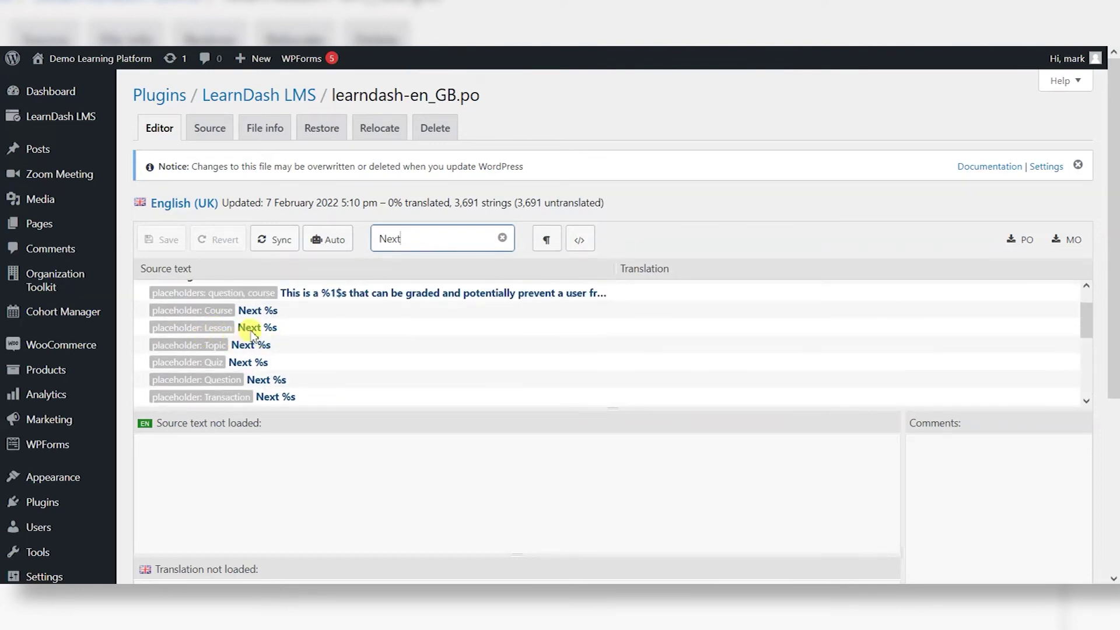
left_click(250, 328)
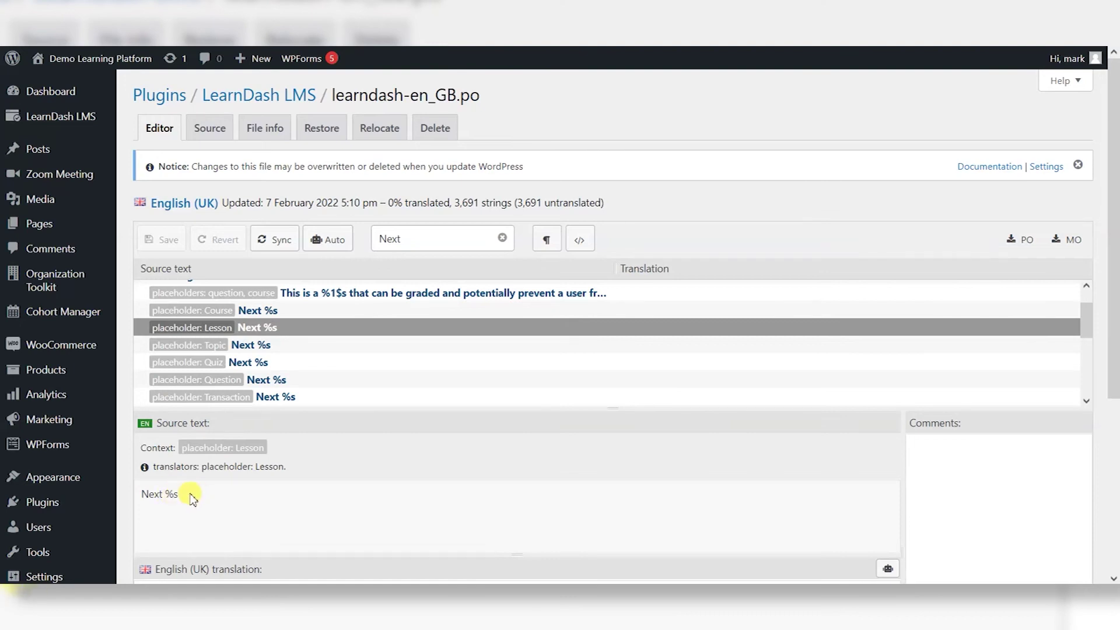
scroll(222, 493, "down", 3)
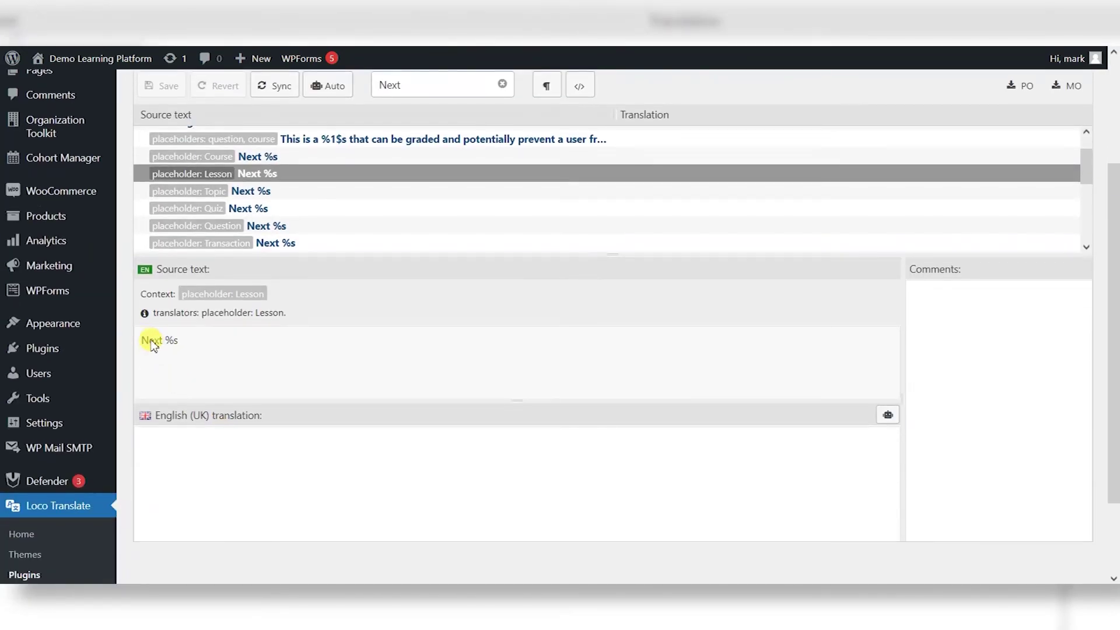
left_click(187, 444)
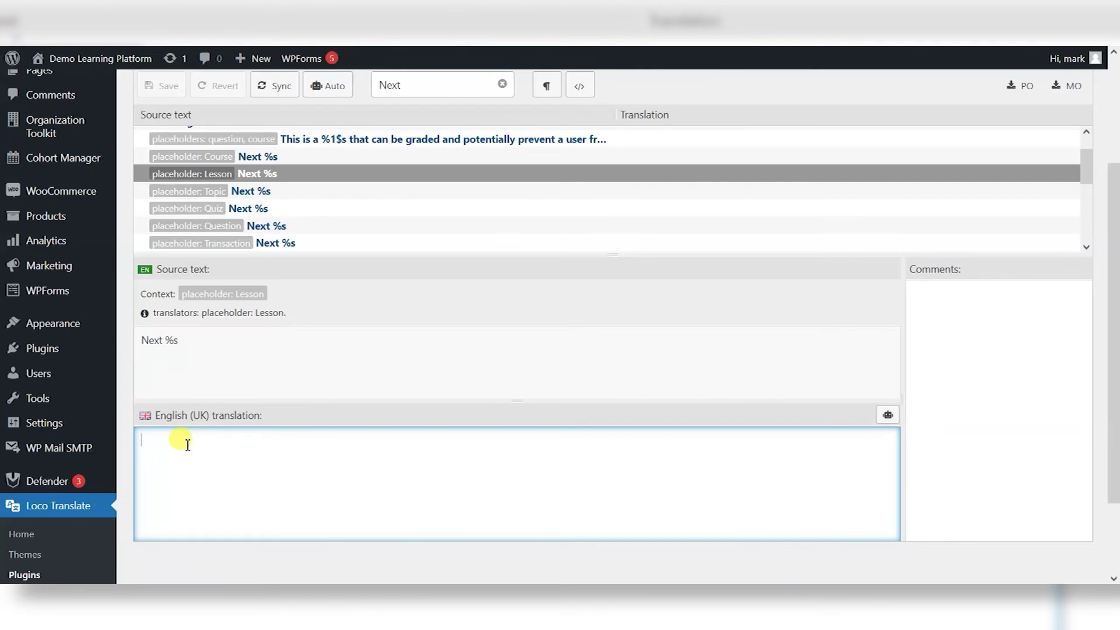
type("Next %s after this one")
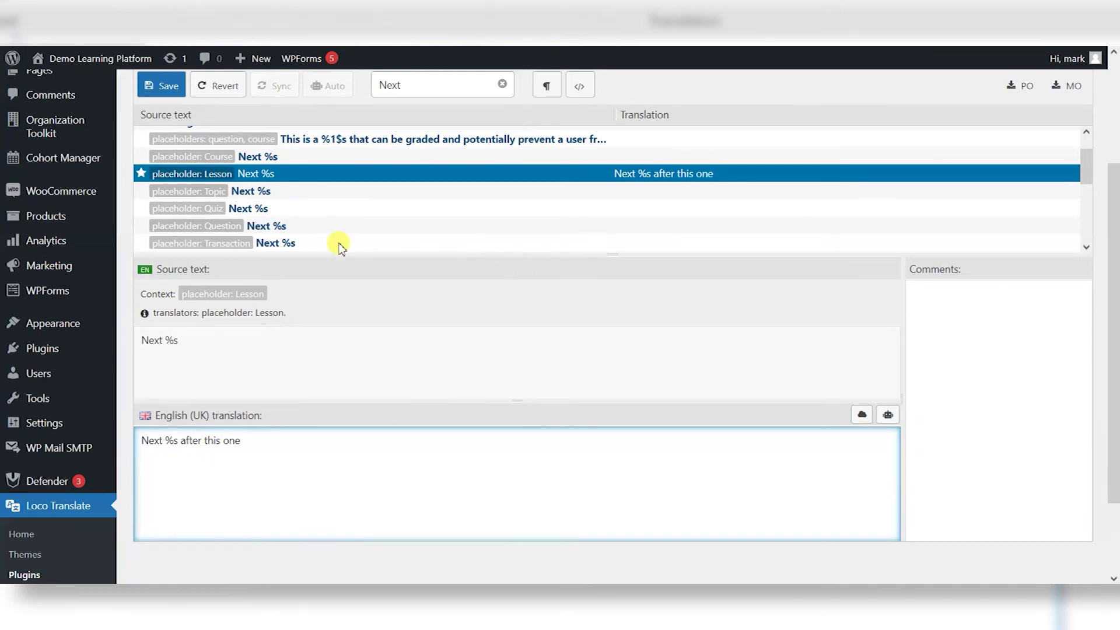
scroll(341, 248, "up", 1)
left_click(158, 85)
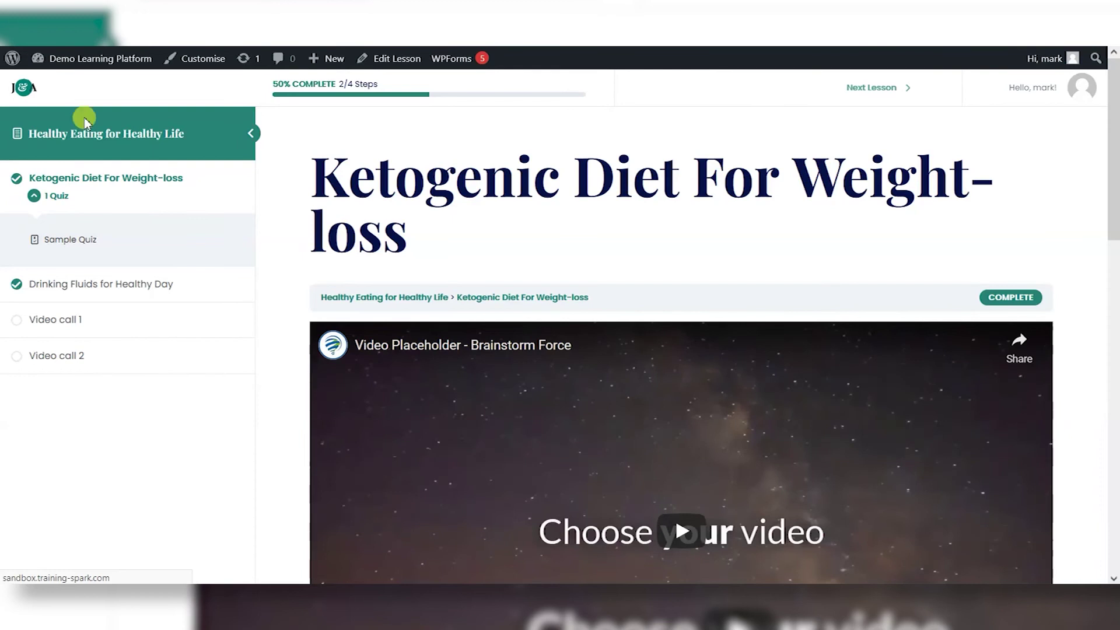
Reload the lesson page and scroll down to check the 'Next Lesson after this one' labels.
key("F5")
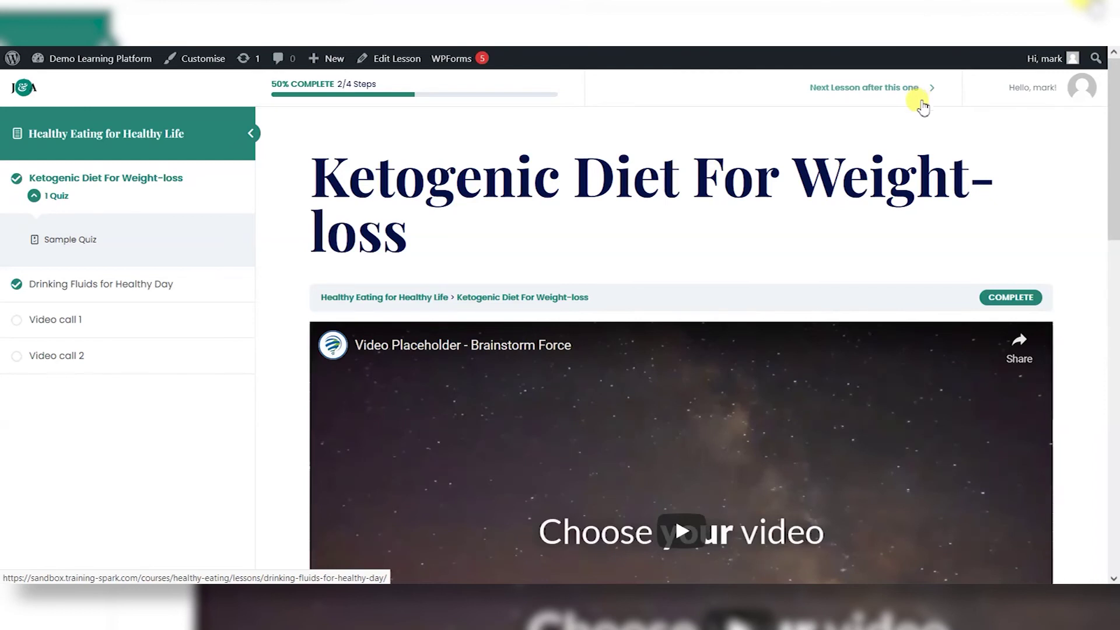
scroll(662, 268, "down", 6)
scroll(662, 268, "down", 5)
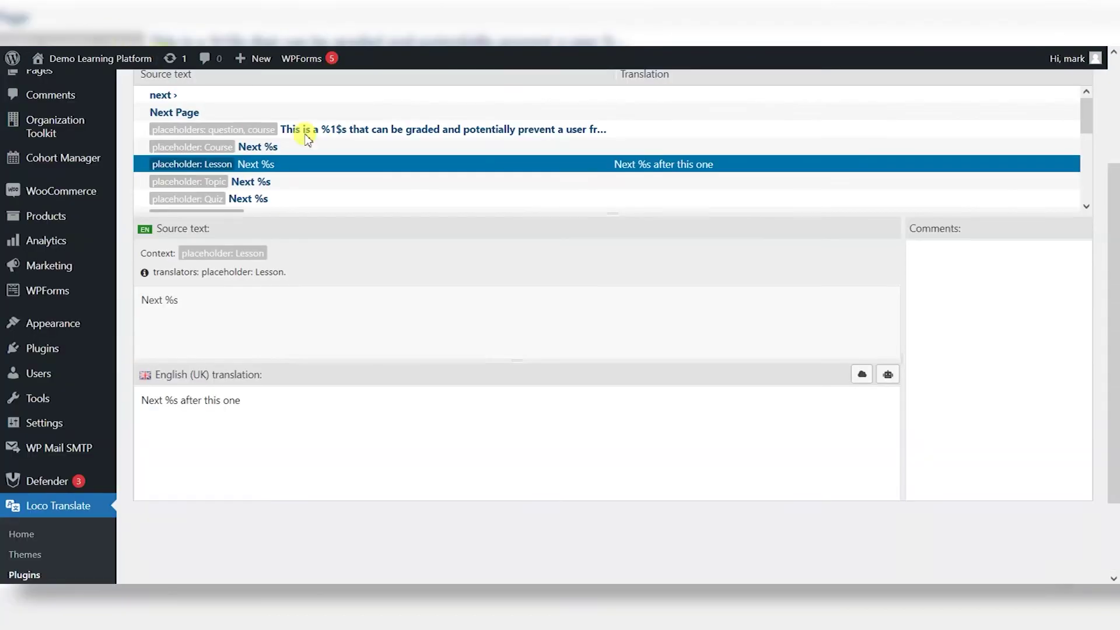
Filter for 'Back to', select the Course 'Back to %s' string, and save 'Back to my %s' as its translation.
scroll(307, 139, "up", 3)
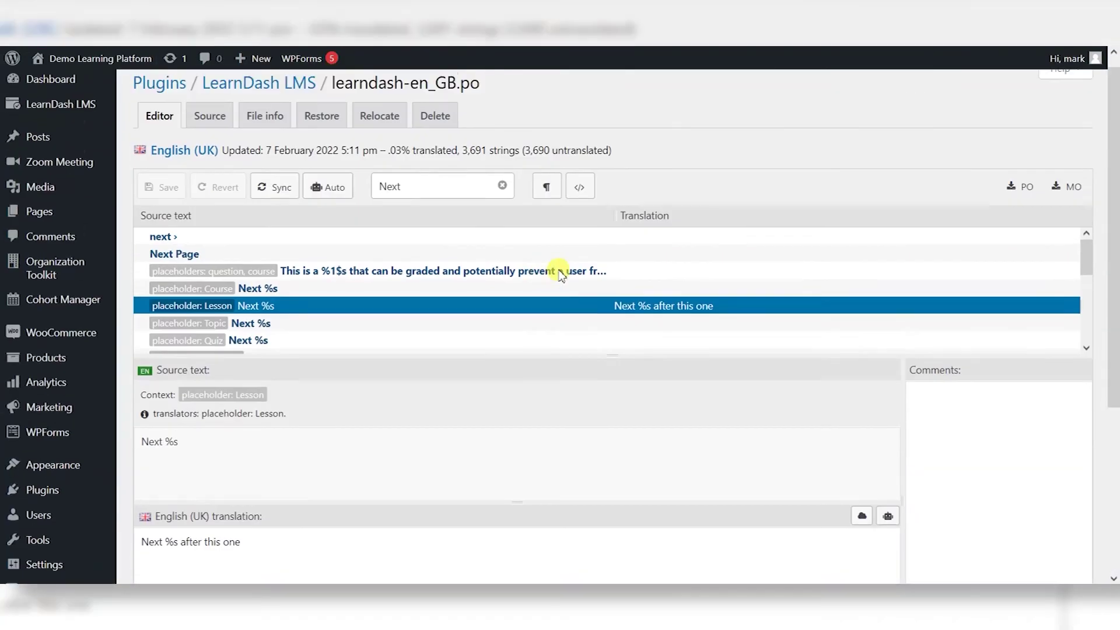
double_click(423, 191)
type("Back to")
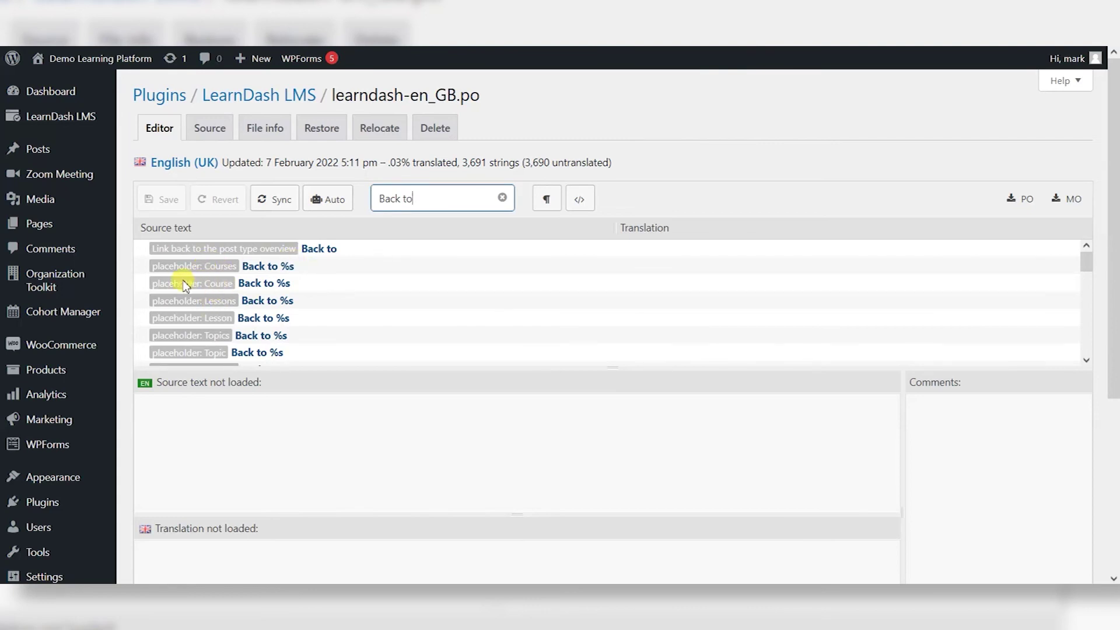
left_click(253, 286)
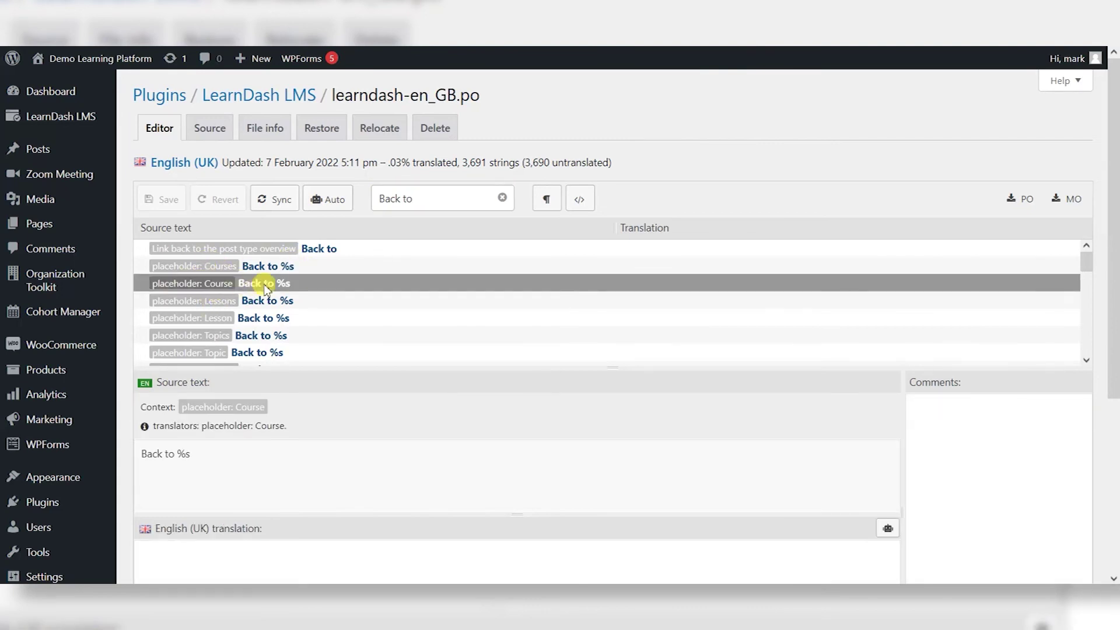
scroll(383, 422, "down", 3)
left_click(233, 431)
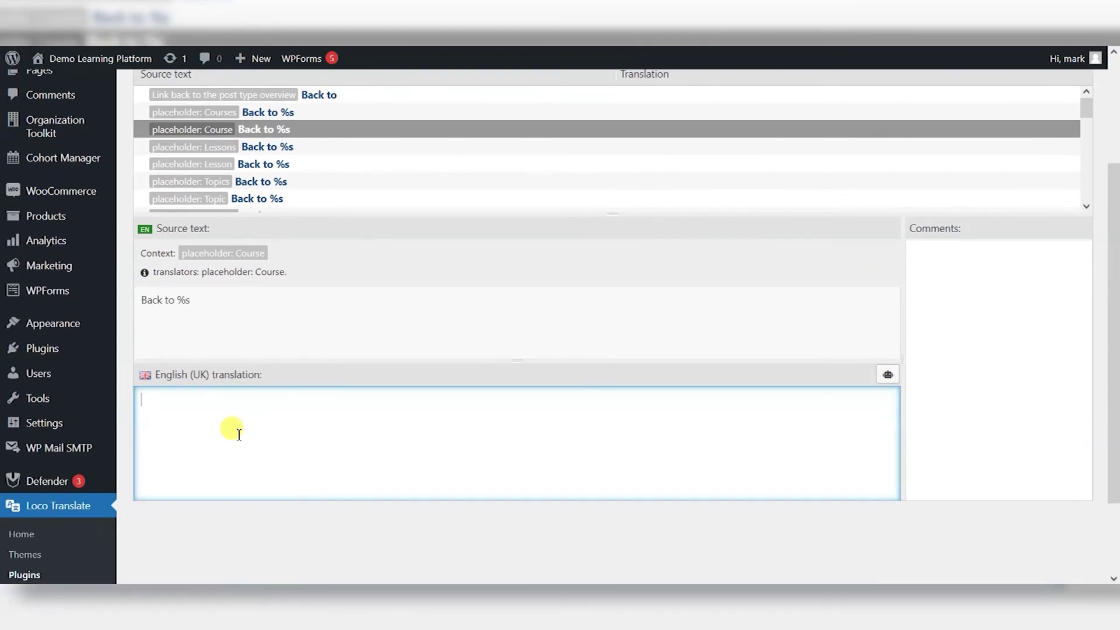
type("Back")
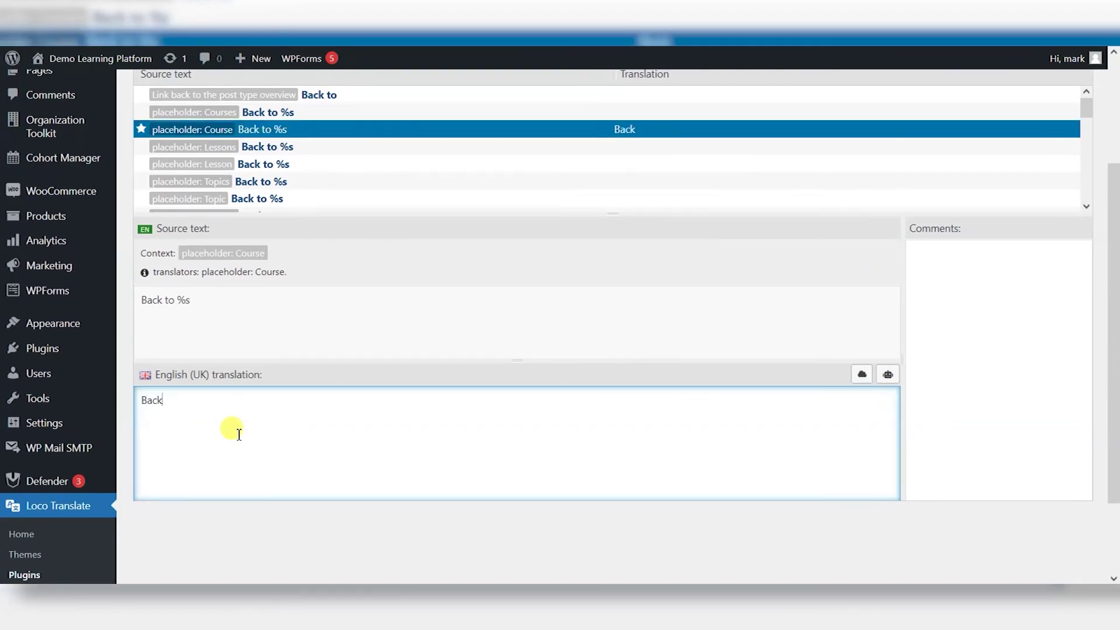
type(" to my %s")
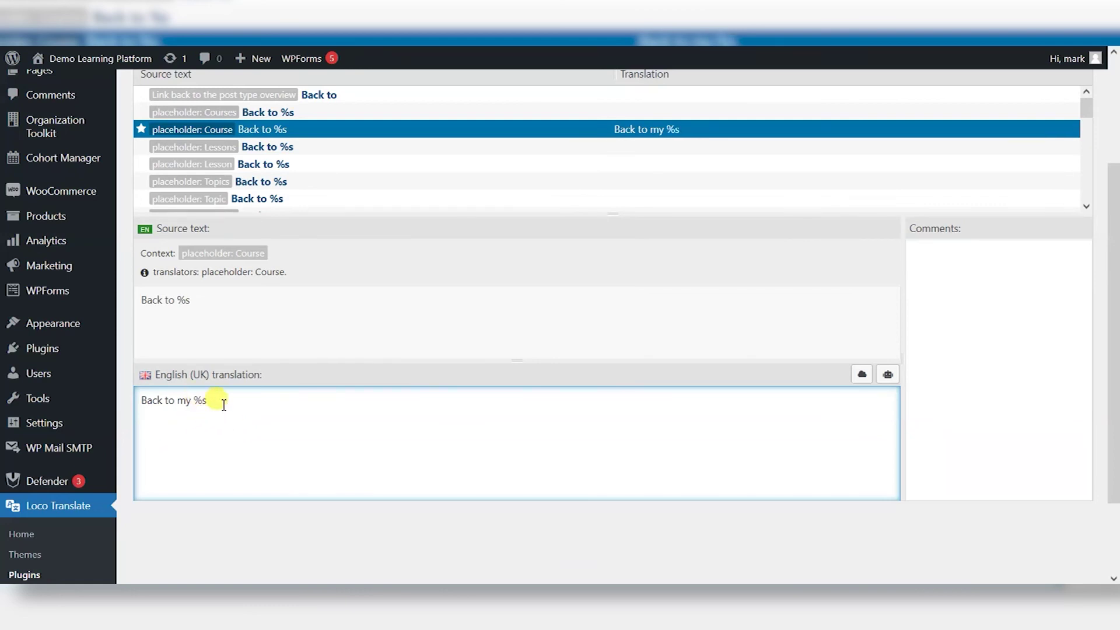
scroll(204, 175, "up", 2)
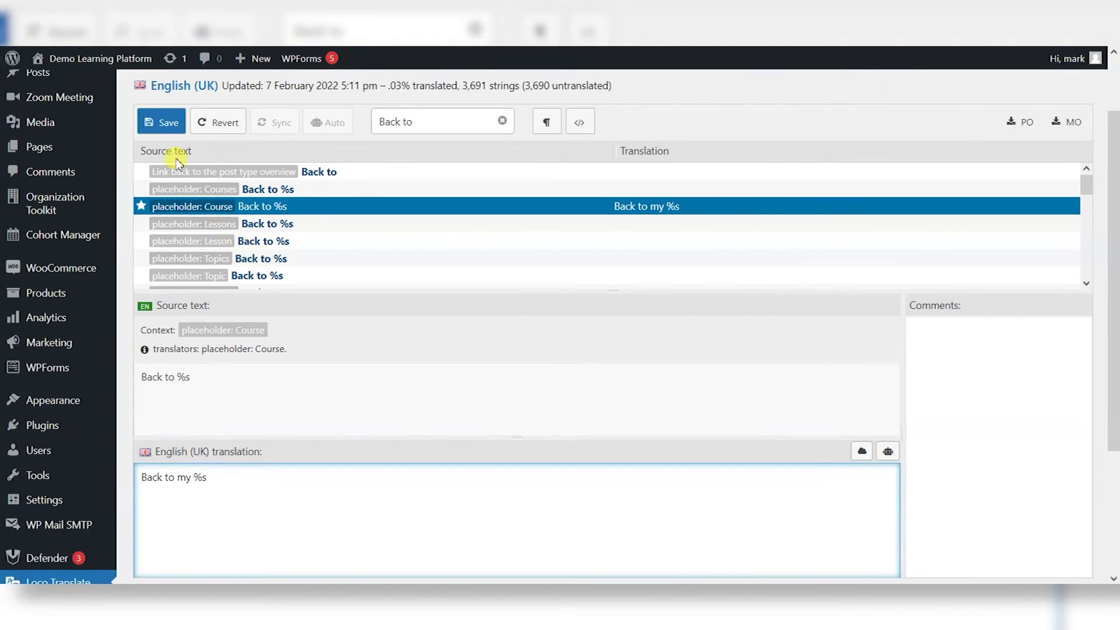
left_click(157, 123)
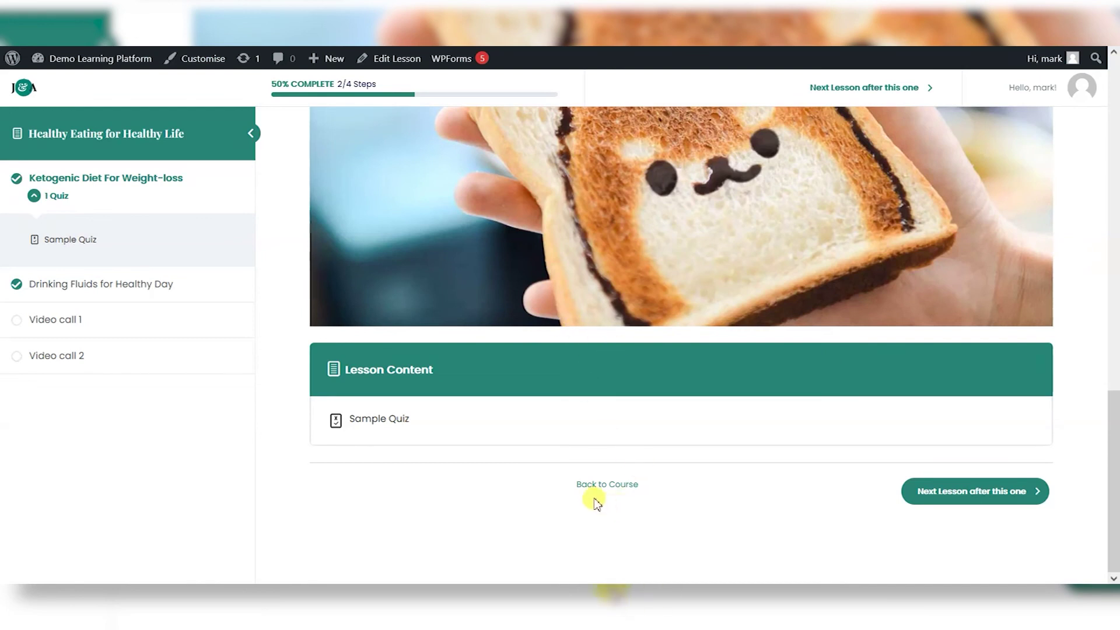
Reload the lesson page to check whether the course link reads 'Back to my Course'.
left_click(457, 419)
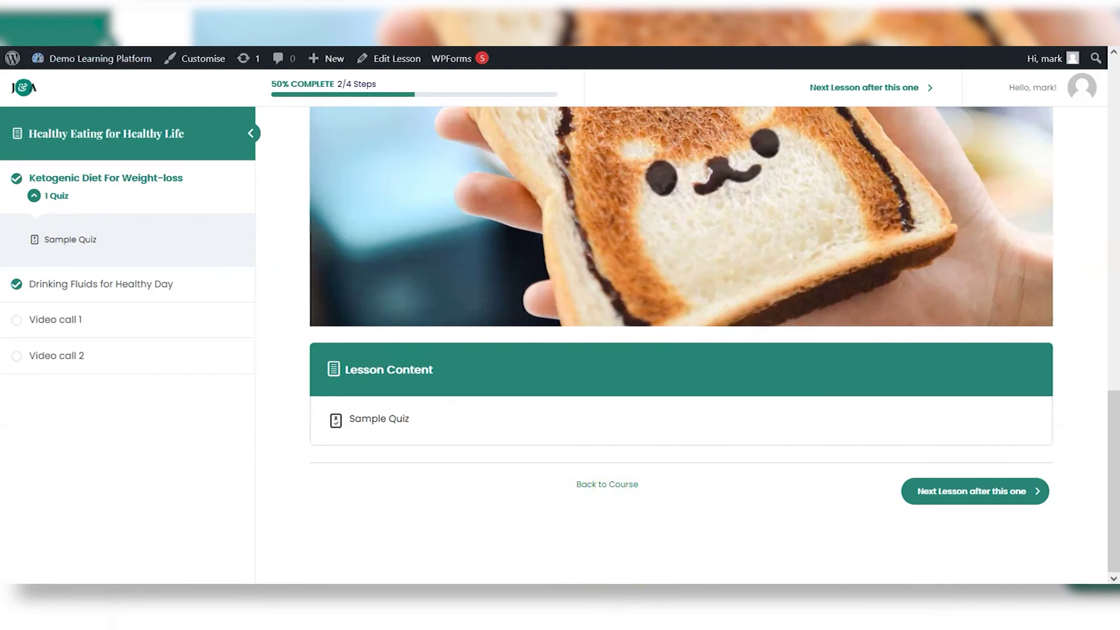